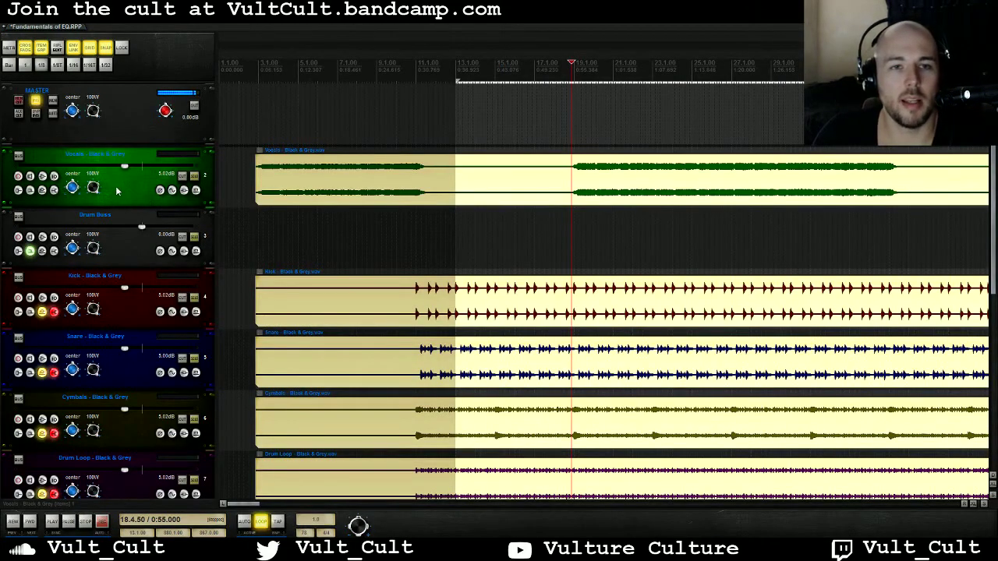
Duplicate the Vocals track and mute the new copy.
right_click(119, 185)
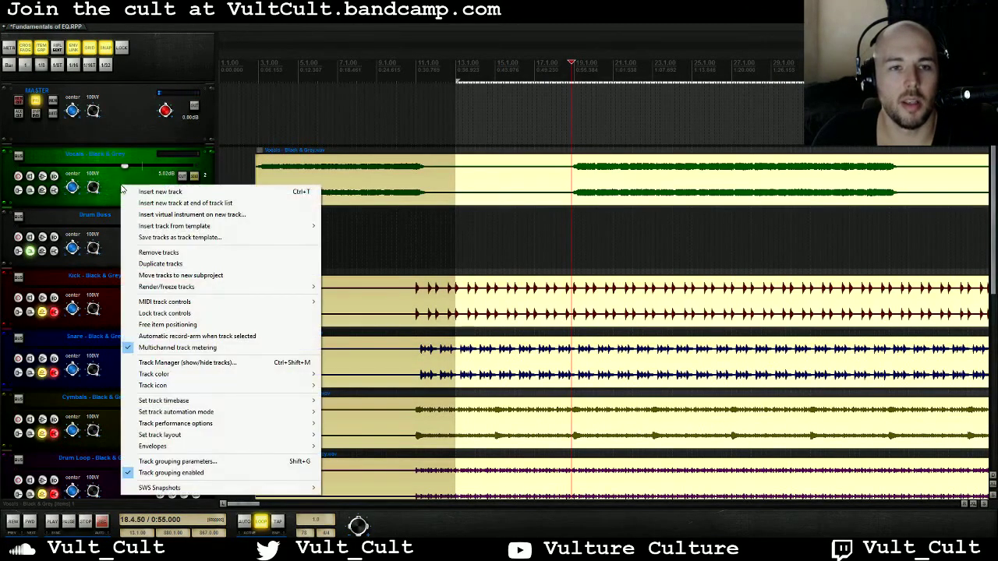
left_click(171, 264)
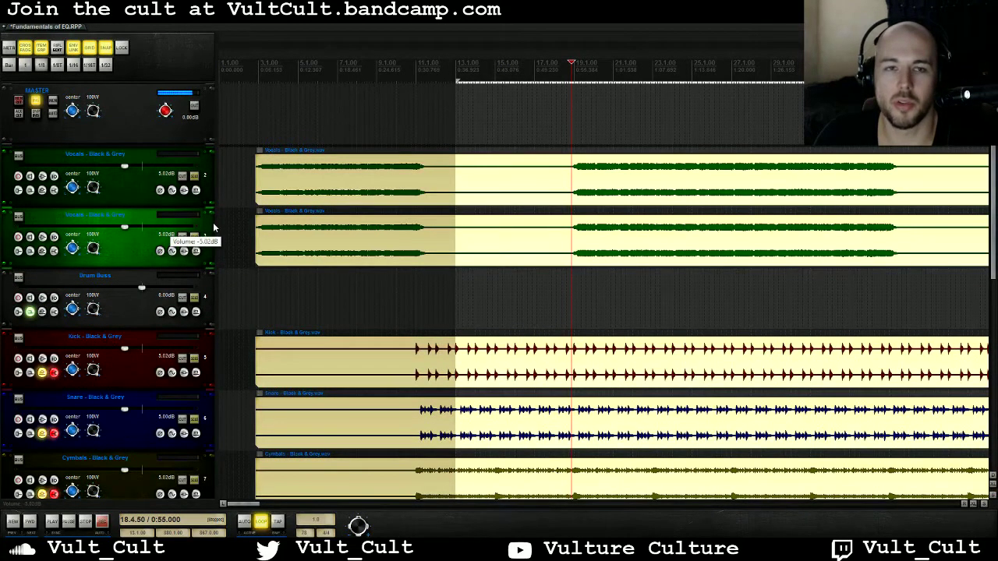
left_click(182, 237)
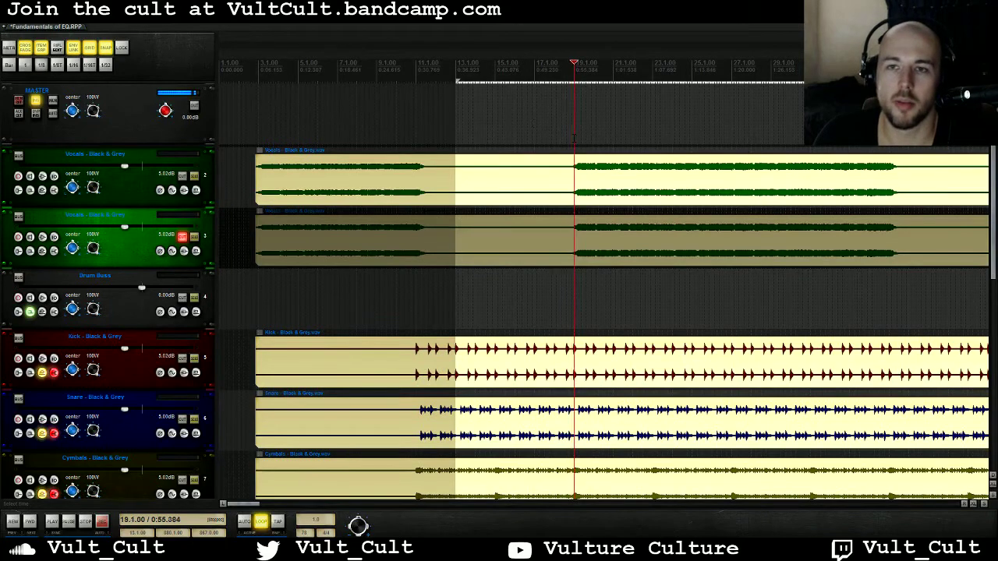
Start playback of the song to hear the vocals.
key("space")
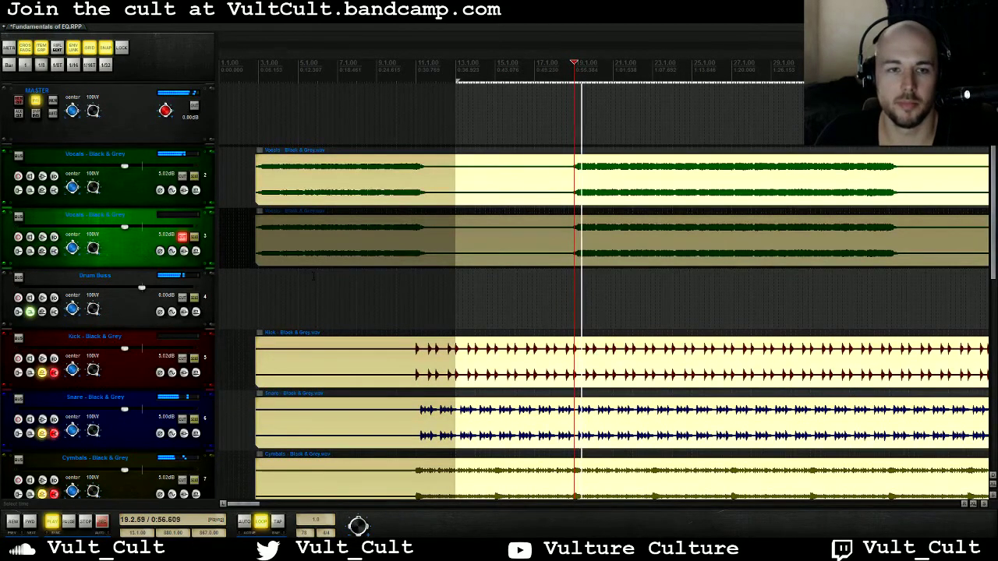
scroll(603, 325, "down", 10)
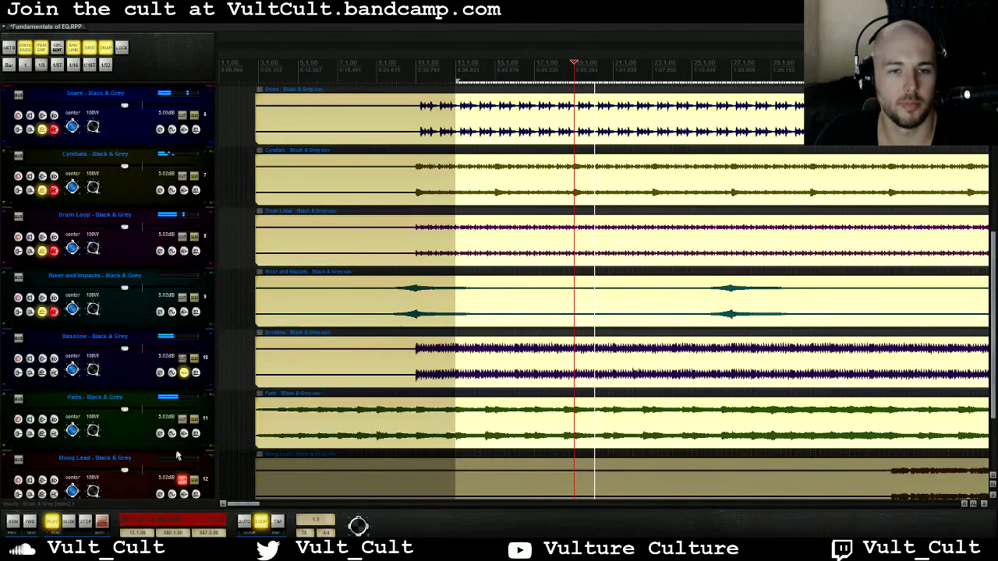
scroll(390, 377, "up", 10)
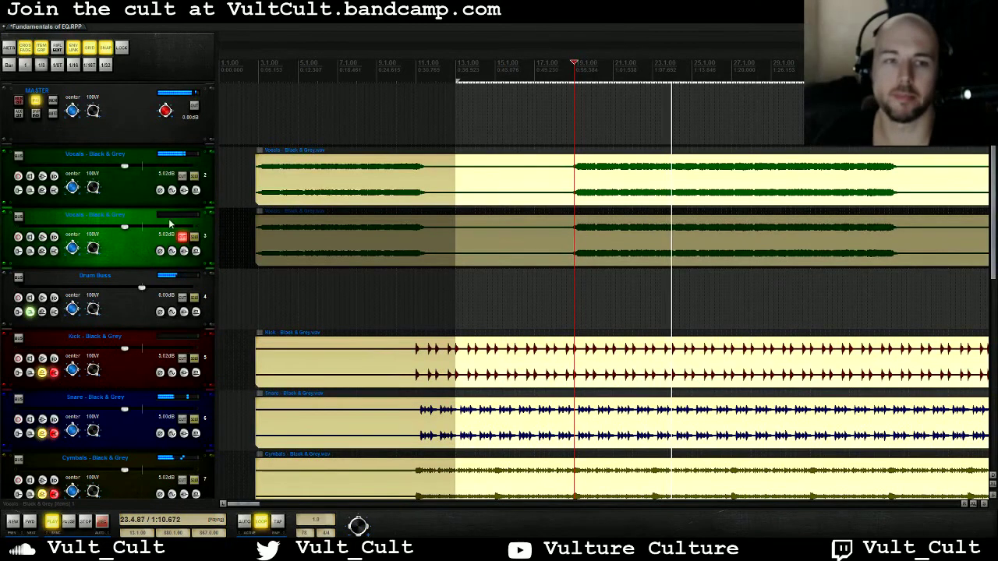
Stop playback, unmute the duplicate vocal and add ReaEQ to it.
key("space")
left_click(184, 241)
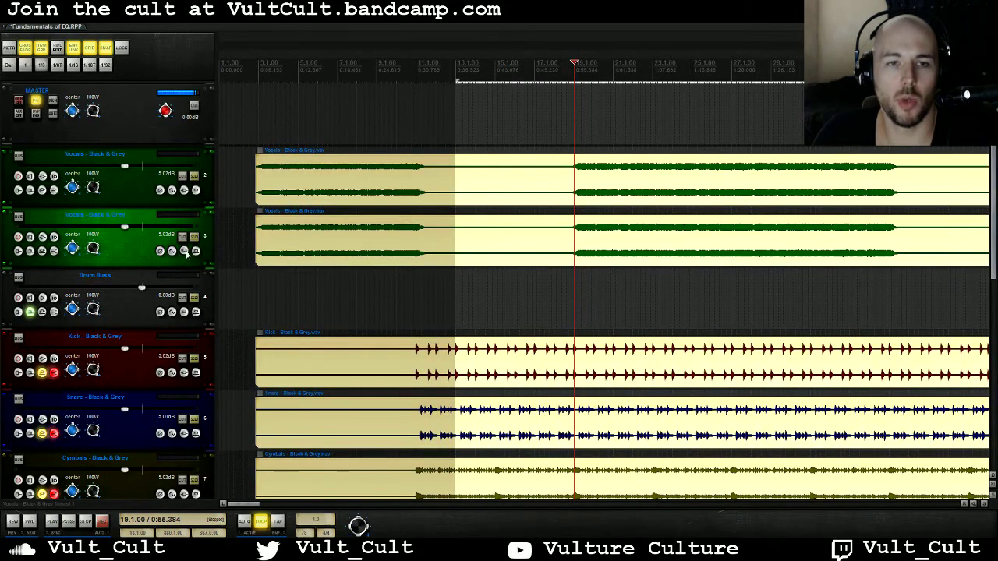
left_click(184, 250)
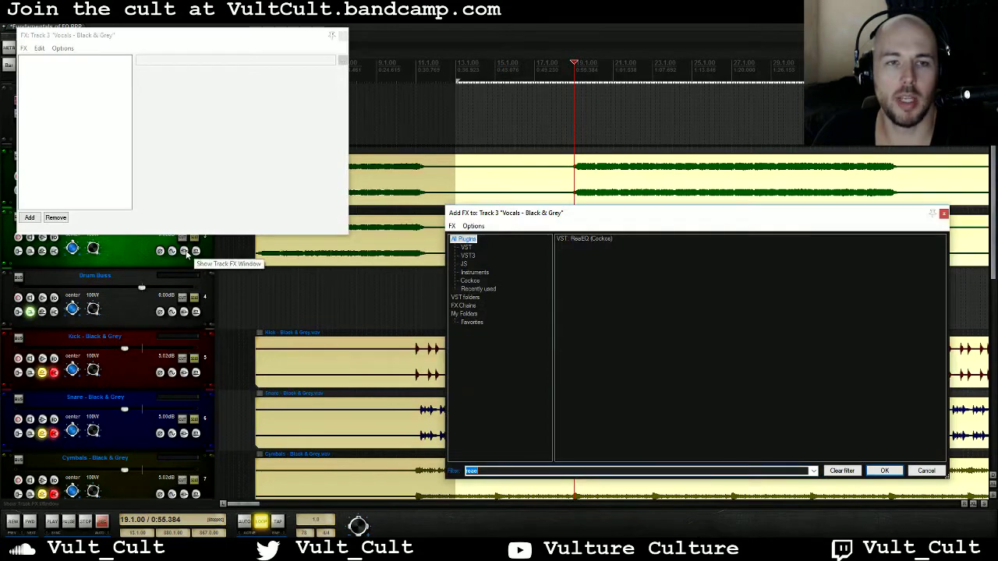
left_click(885, 471)
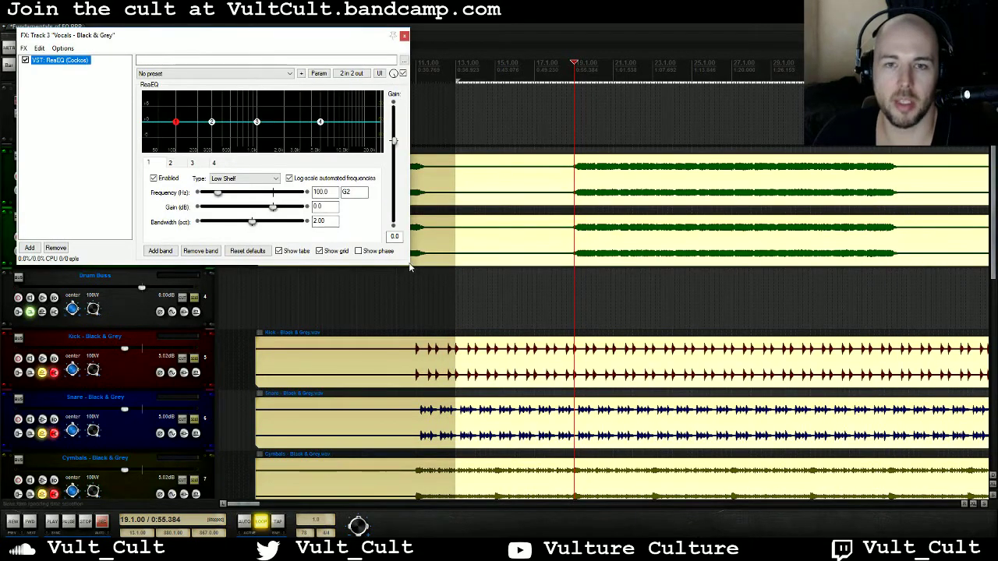
Enlarge ReaEQ and cut band 1's low shelf to -120 dB near 1957 Hz.
left_click_drag(412, 265, 816, 495)
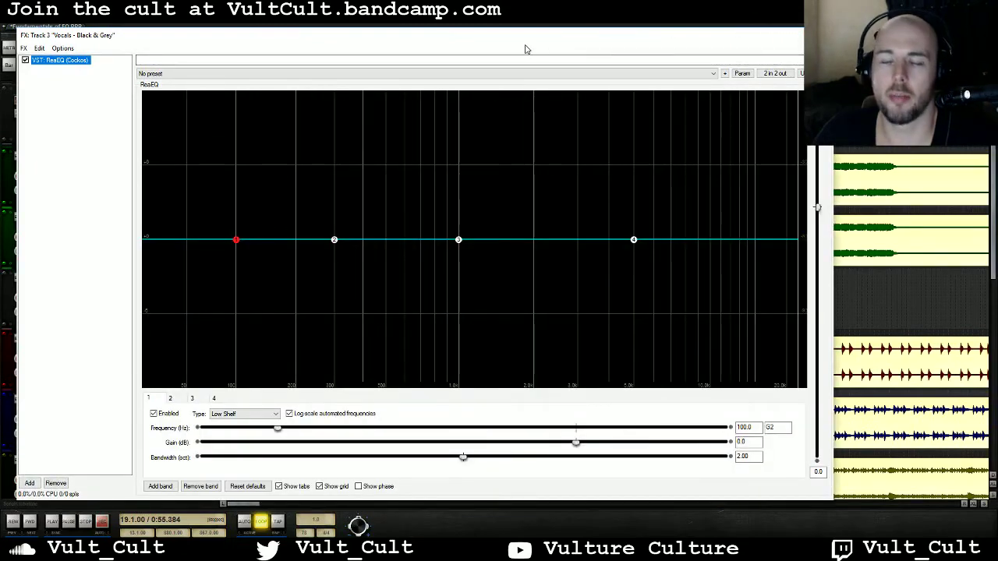
left_click_drag(733, 39, 997, 125)
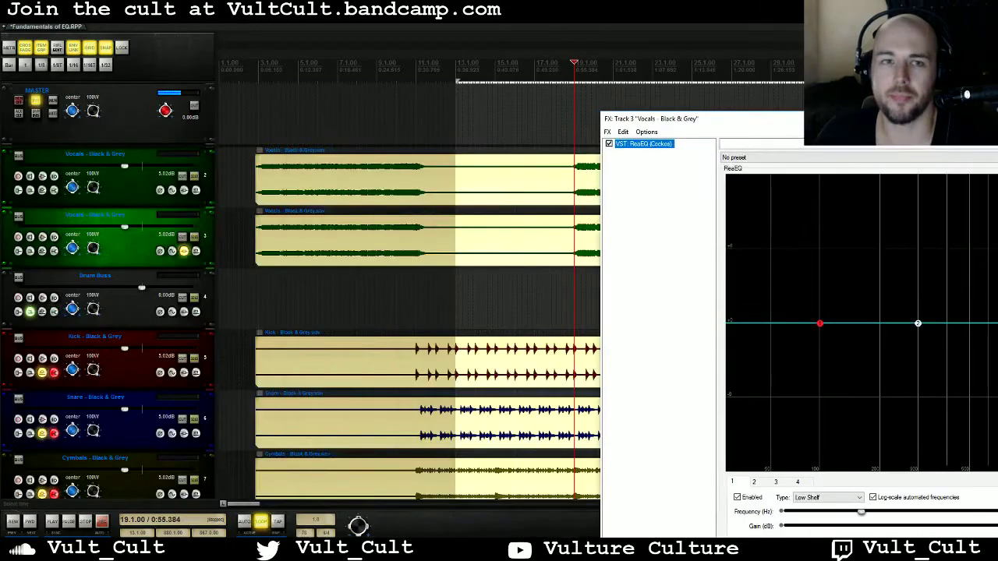
left_click_drag(722, 123, 217, 74)
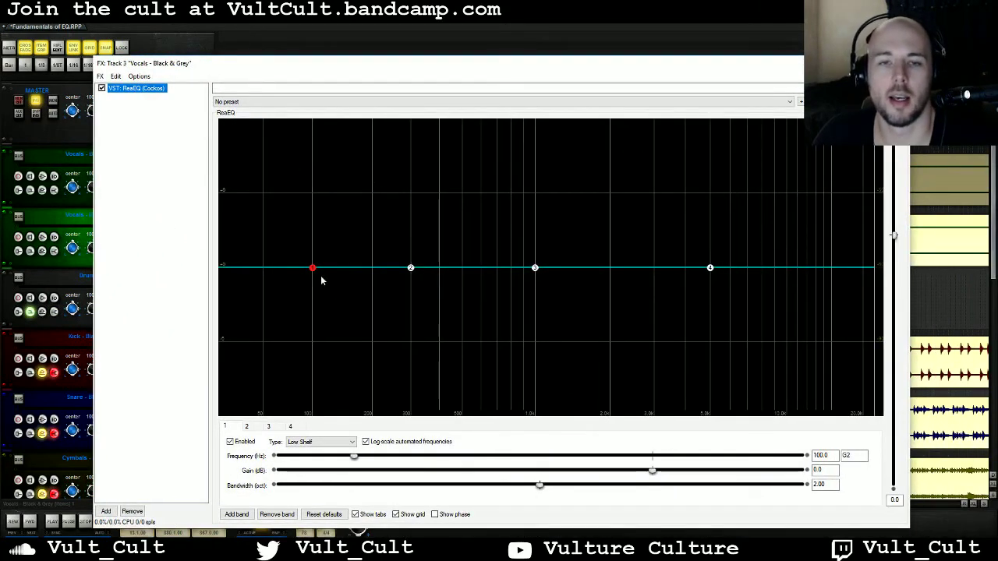
left_click_drag(313, 269, 607, 414)
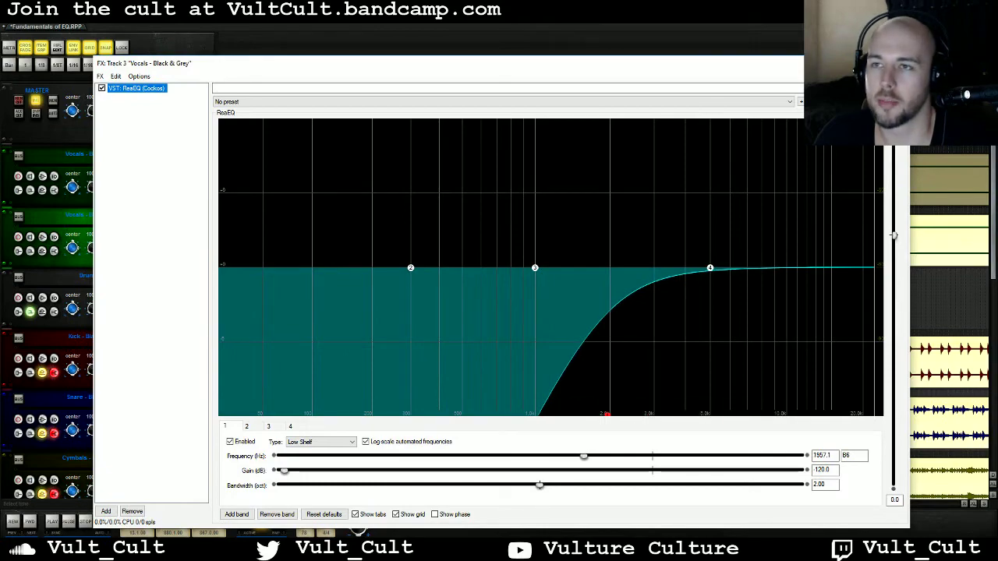
key("Escape")
scroll(546, 273, "down", 5)
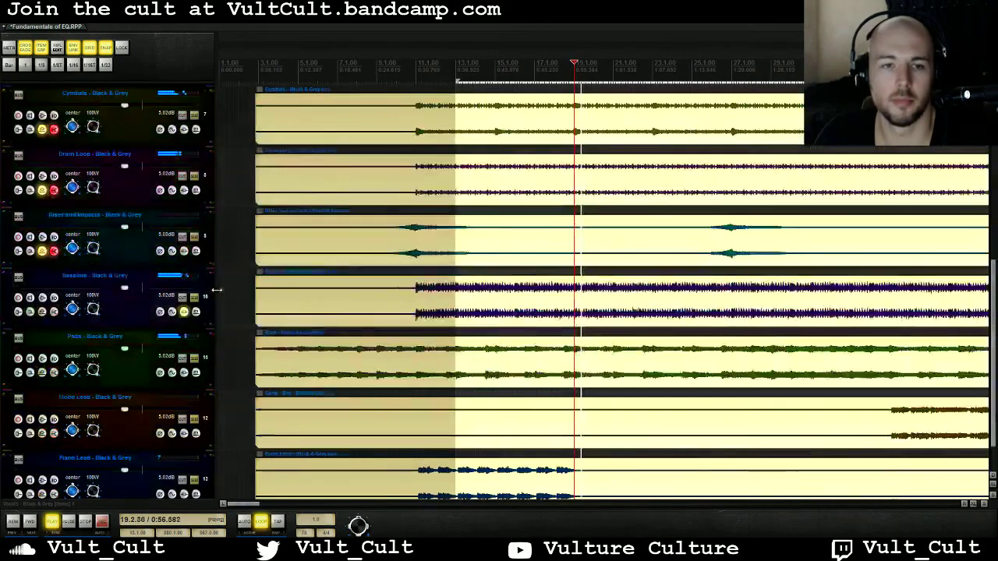
Mute Drum Buss through Piano Lead, then briefly check the duplicate vocal's EQ.
left_click_drag(184, 428, 184, 148)
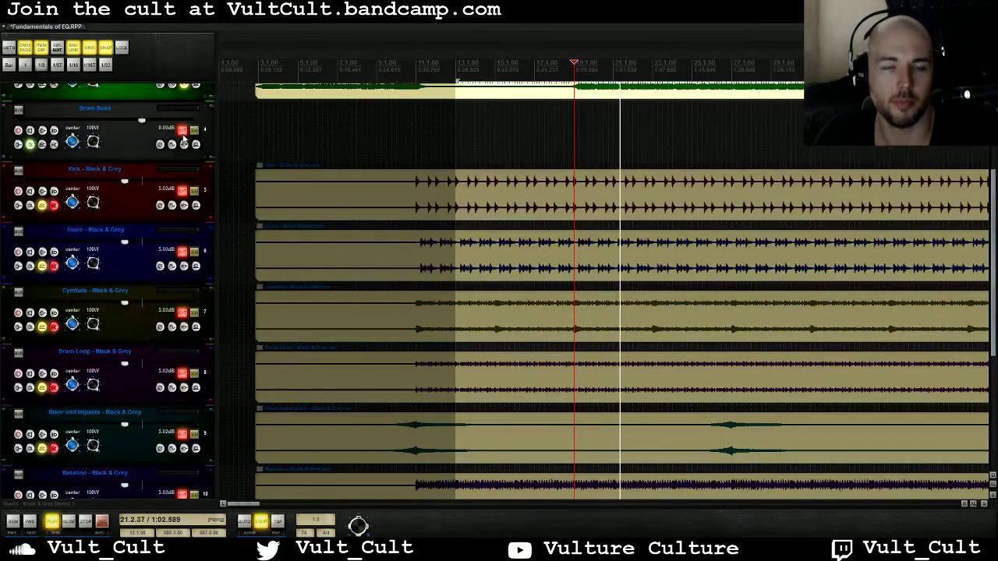
scroll(187, 263, "up", 3)
left_click(184, 251)
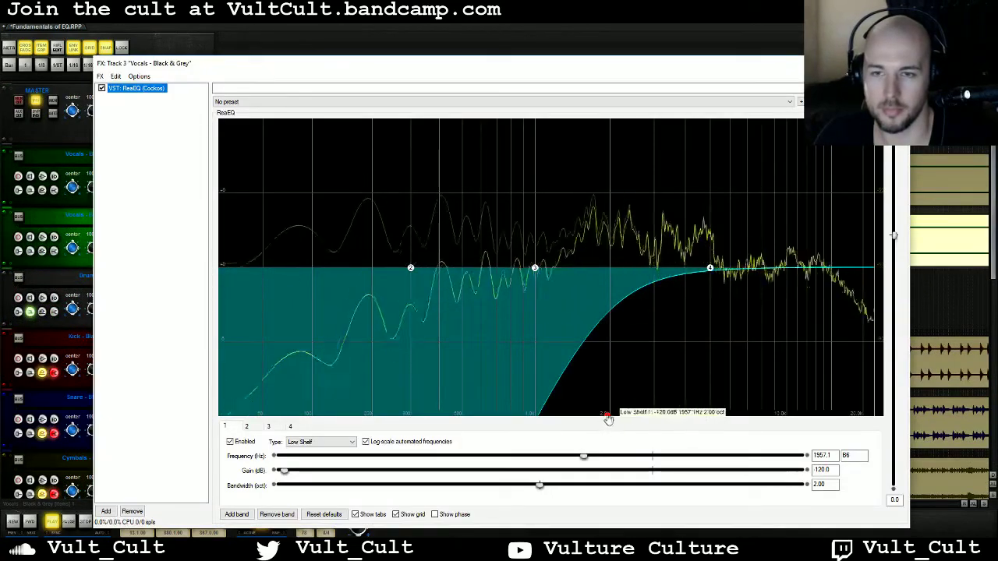
key("Escape")
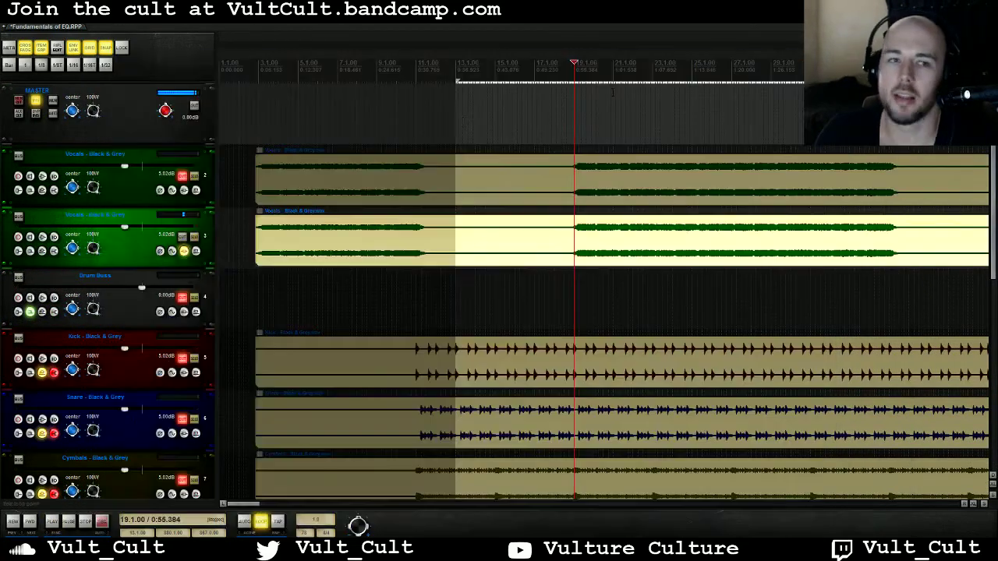
left_click(184, 251)
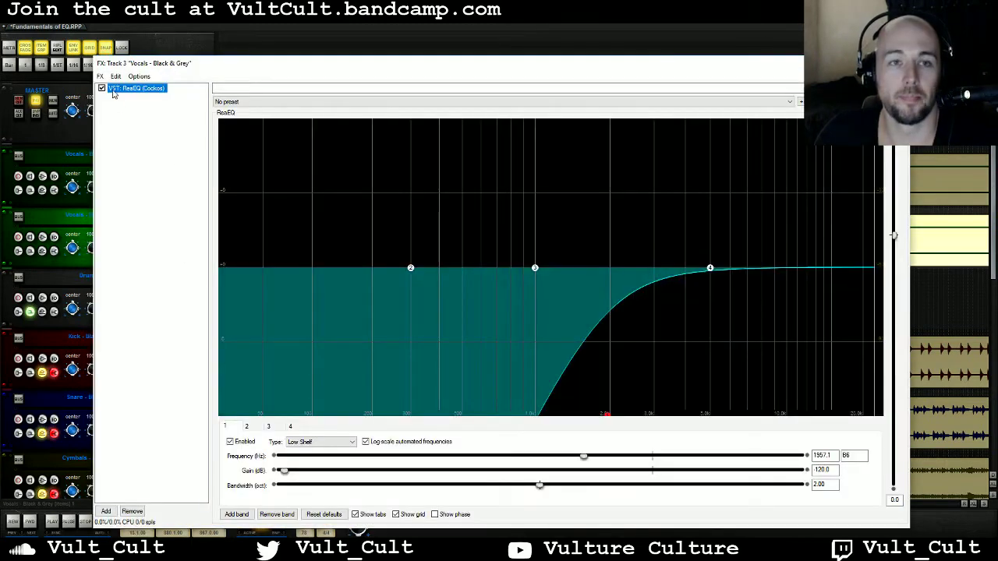
key("Escape")
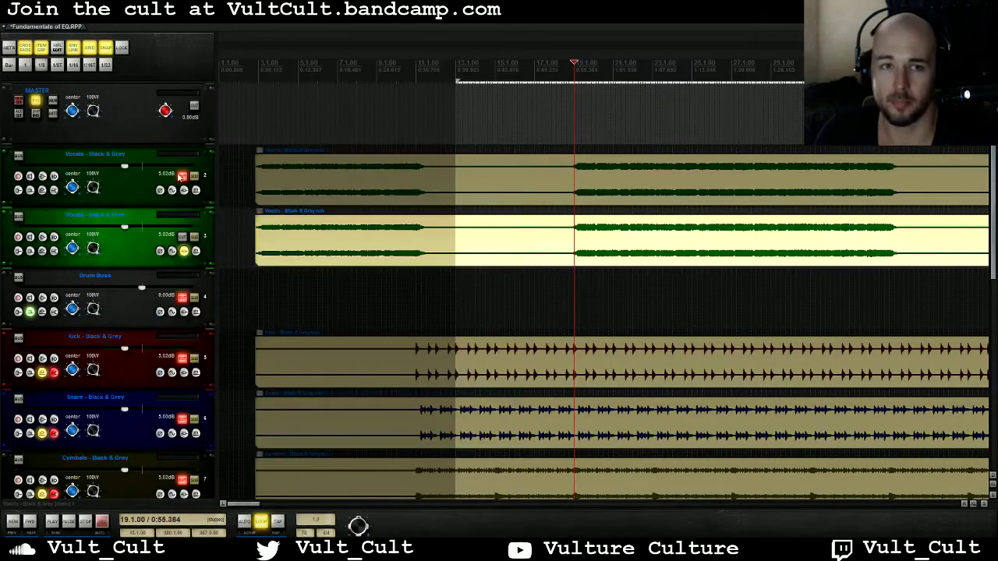
A/B the vocals with the EQ'd duplicate muted and unmuted, then show ReaEQ's phase curve.
left_click(181, 178)
left_click(183, 238)
key("space")
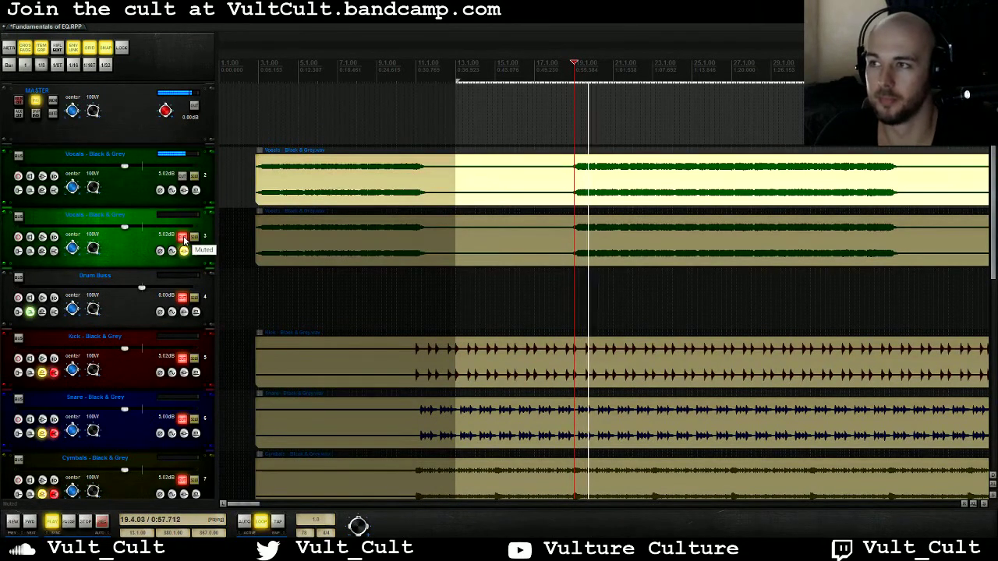
left_click(182, 238)
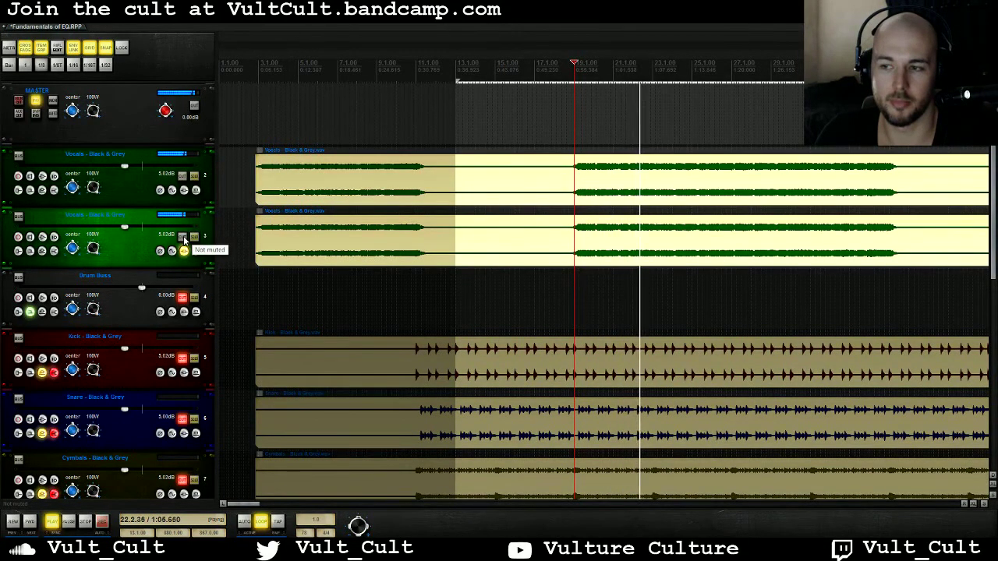
key("space")
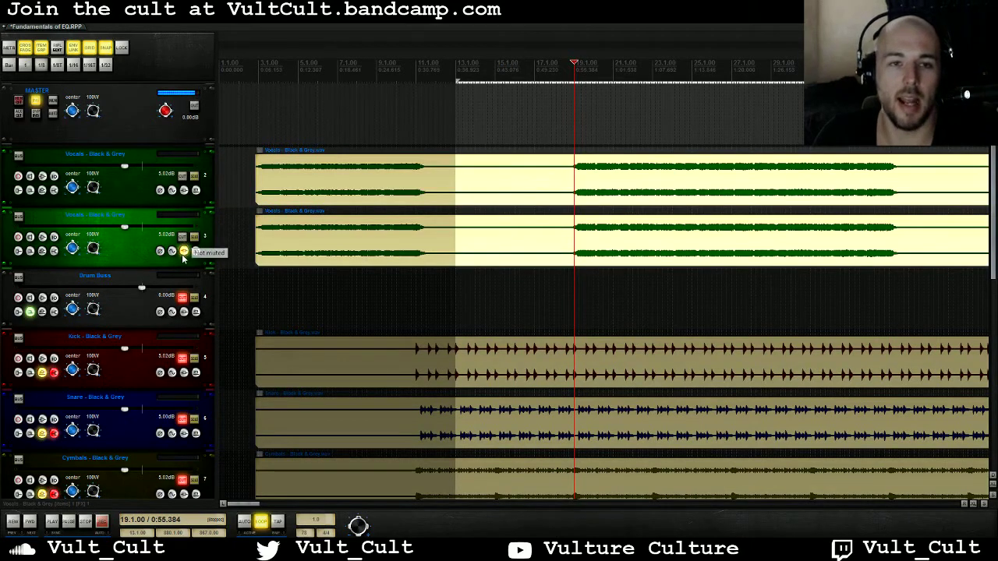
left_click(185, 251)
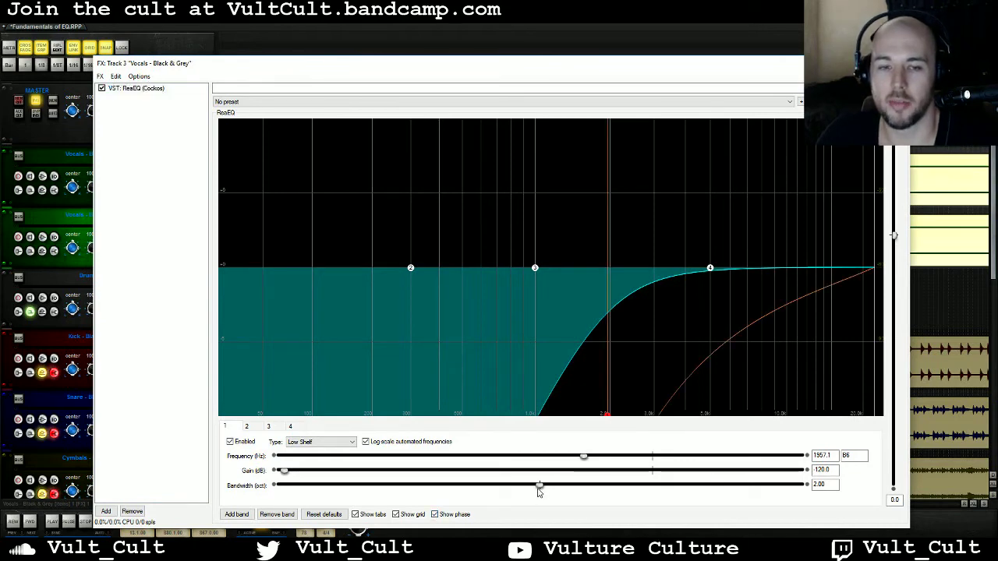
Try a -13.8 dB low-shelf cut, then drop the gain to -inf at 1957 Hz.
left_click_drag(366, 481, 528, 477)
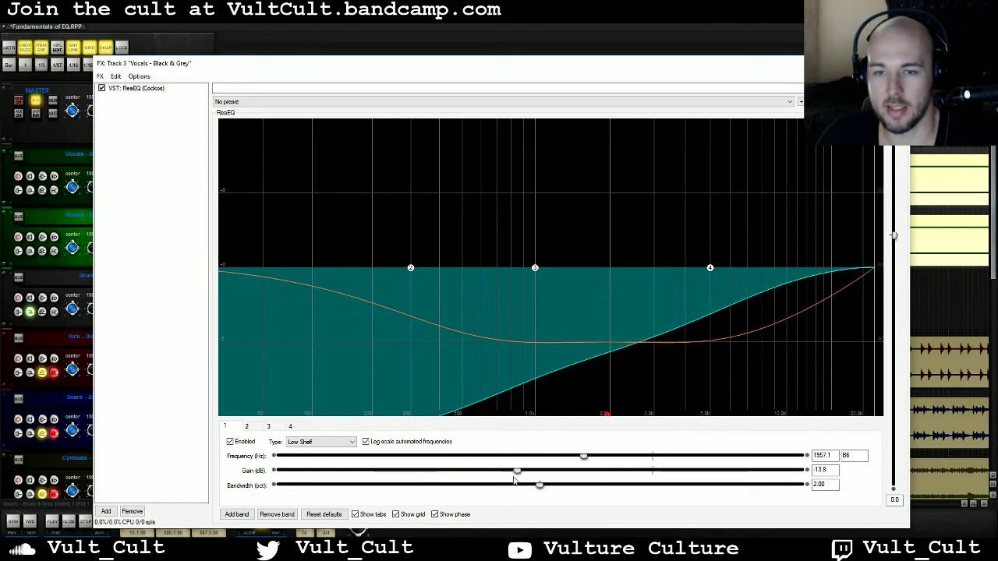
left_click_drag(518, 475, 378, 471)
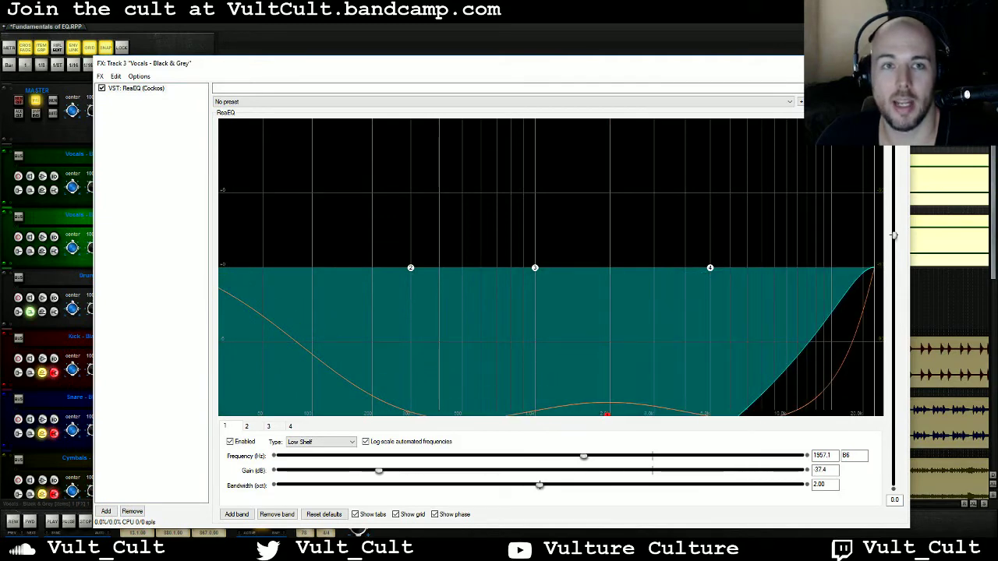
left_click_drag(378, 471, 280, 471)
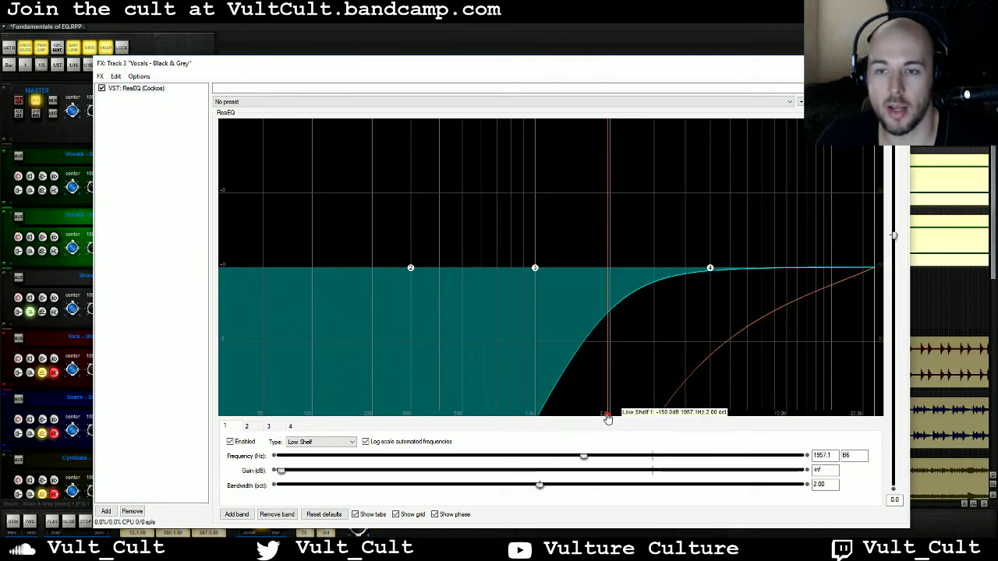
Move the -inf low shelf down to about 193.7 Hz while listening, then close ReaEQ.
left_click_drag(608, 419, 609, 419)
key("space")
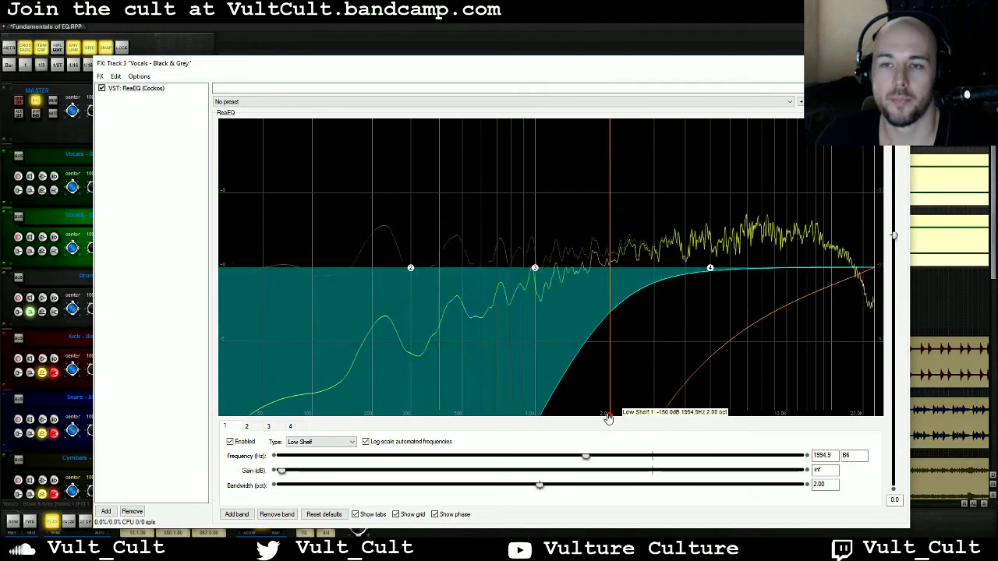
key("space")
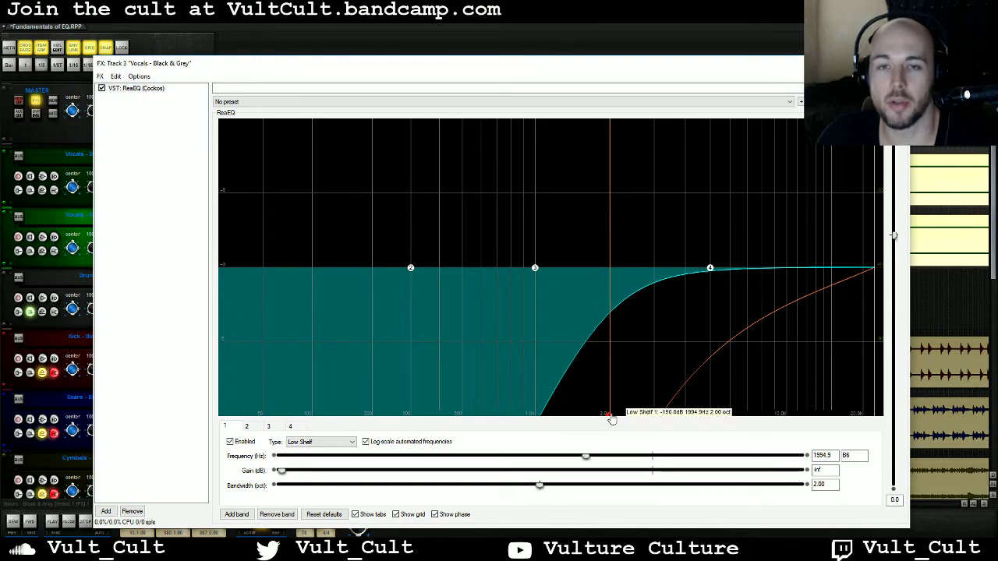
left_click_drag(612, 419, 370, 462)
key("space")
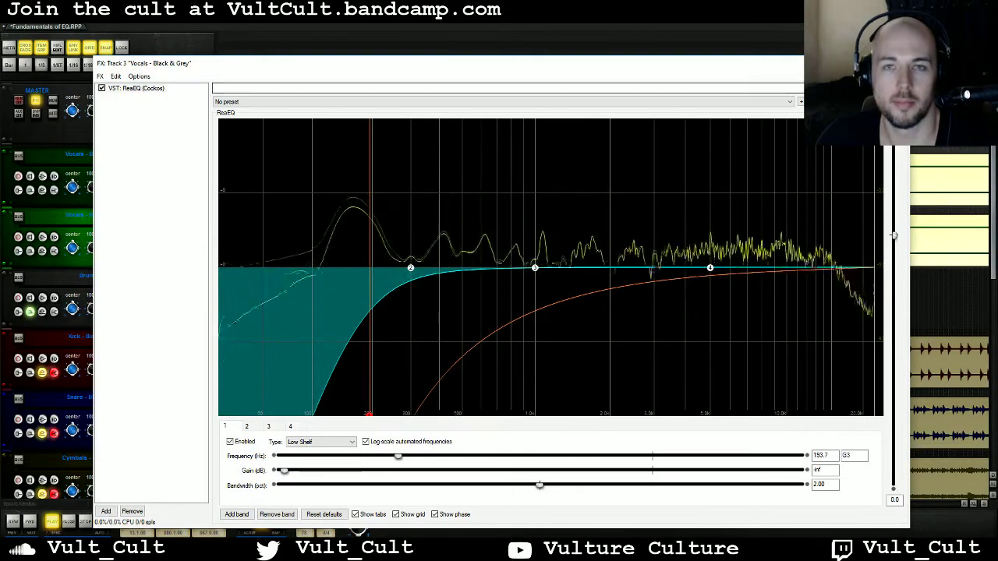
key("Escape")
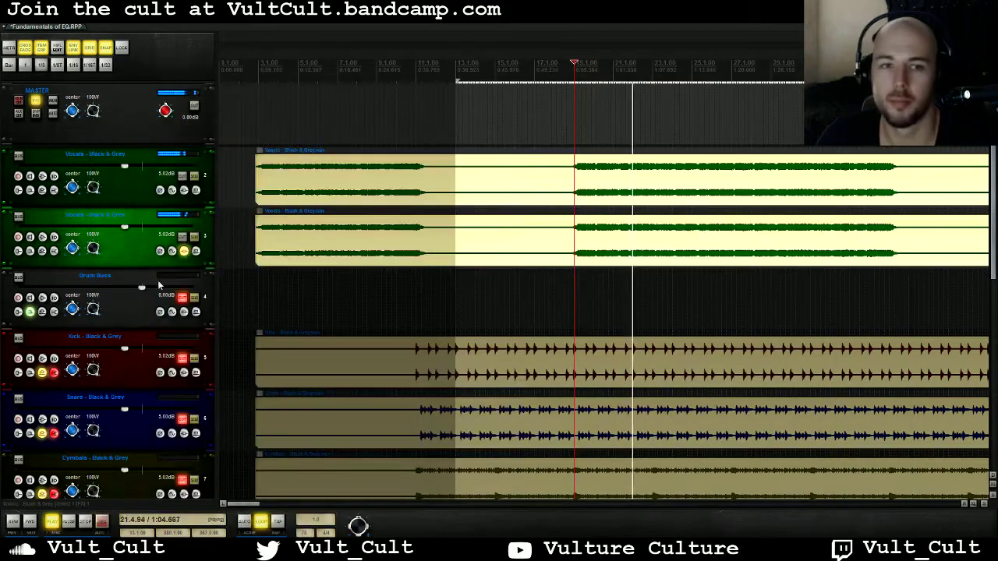
Compare playback with the duplicate vocal muted, then unmute it.
left_click(182, 238)
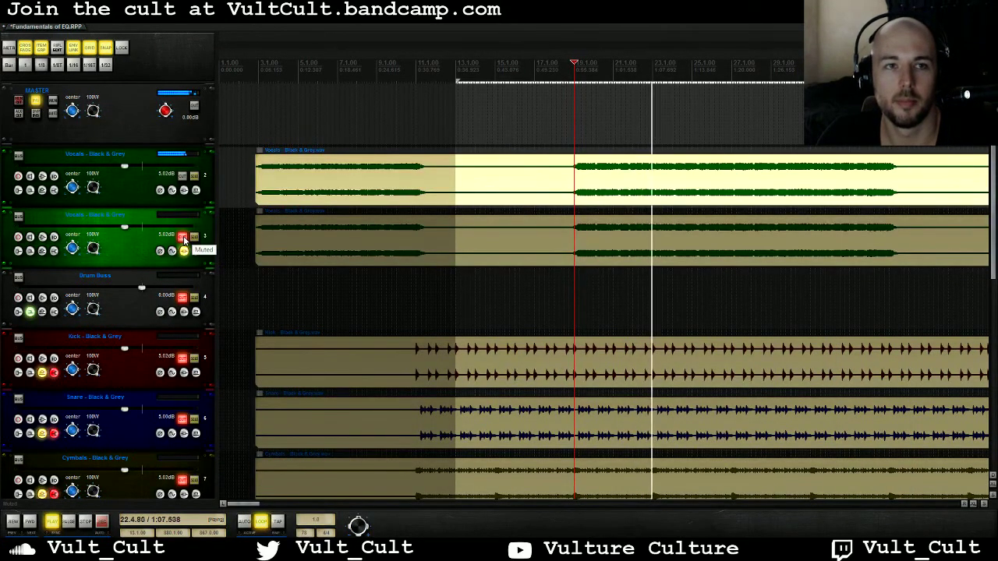
key("space")
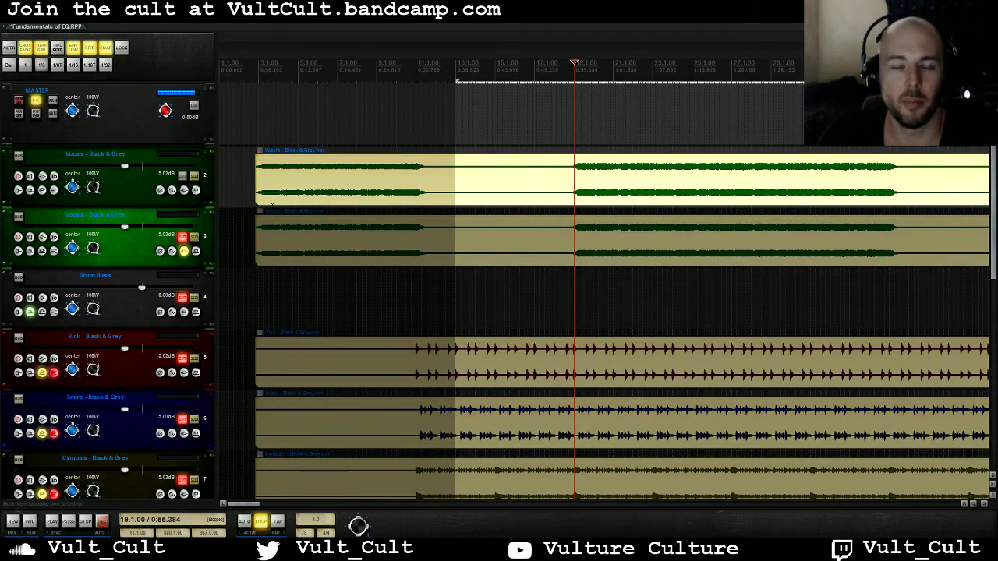
key("space")
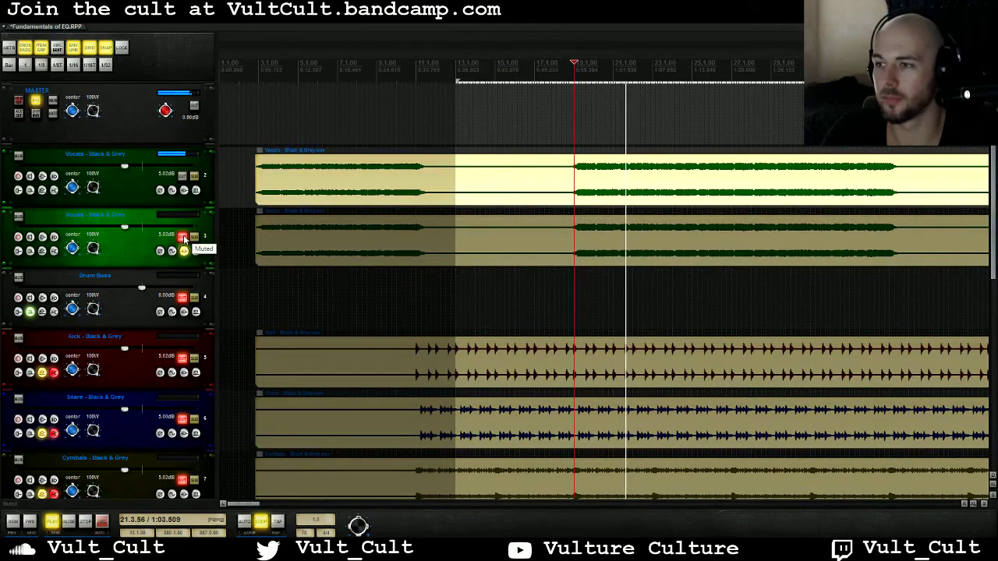
key("space")
left_click(183, 237)
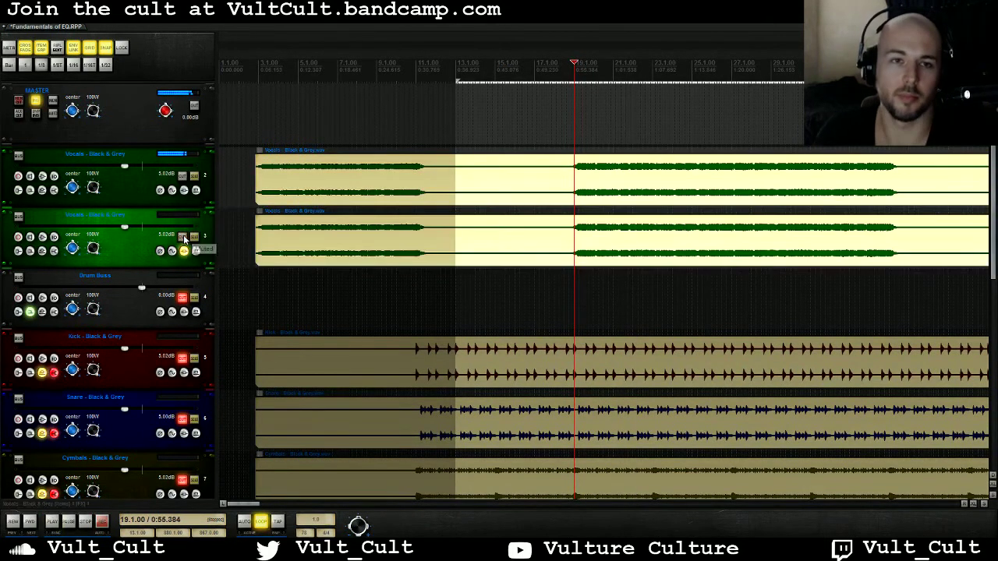
Lower both vocal tracks to about -9.5 dB, listen, and reopen the duplicate's ReaEQ.
left_click(153, 198)
left_click(134, 257, "ctrl")
left_click_drag(124, 226, 108, 228)
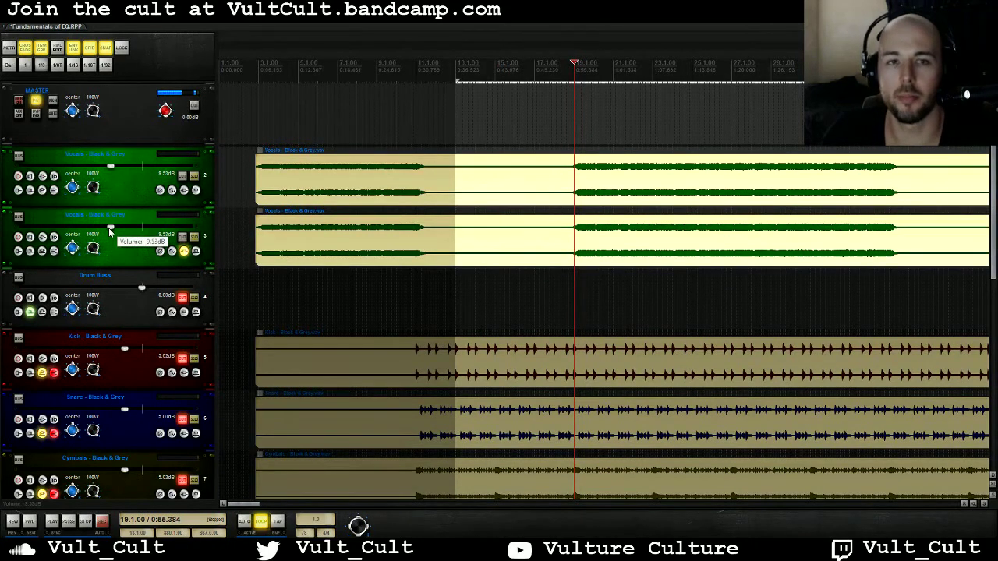
key("space")
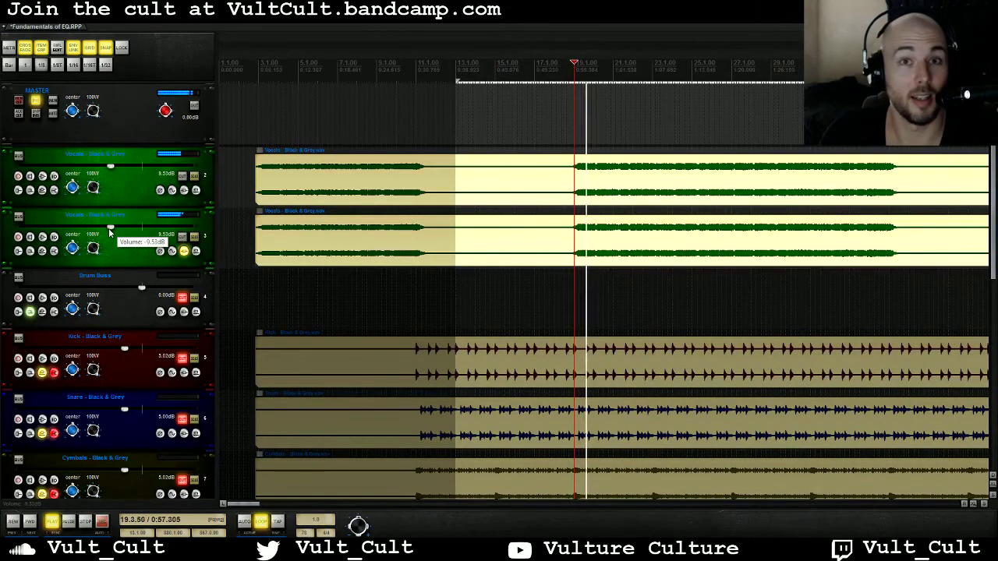
key("space")
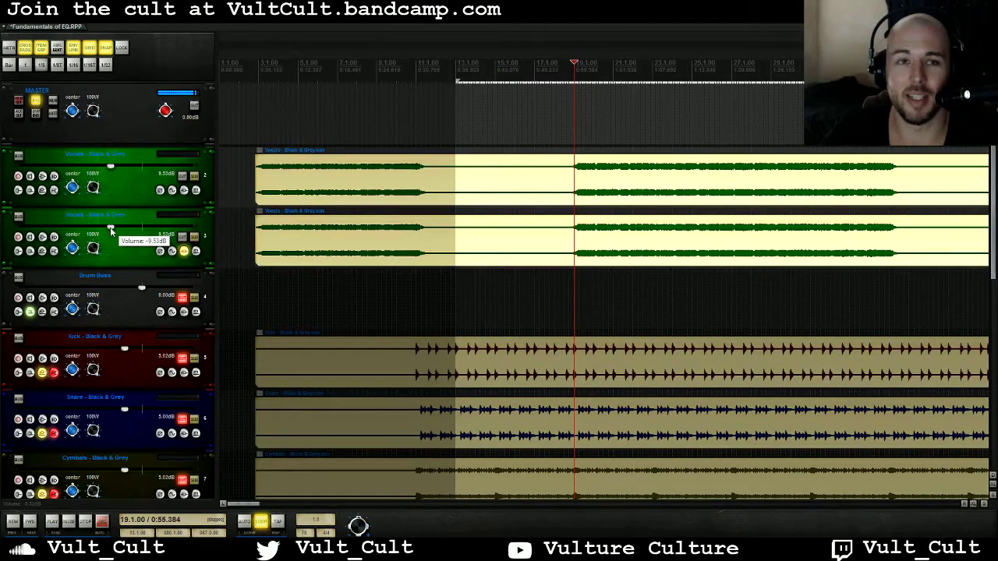
key("space")
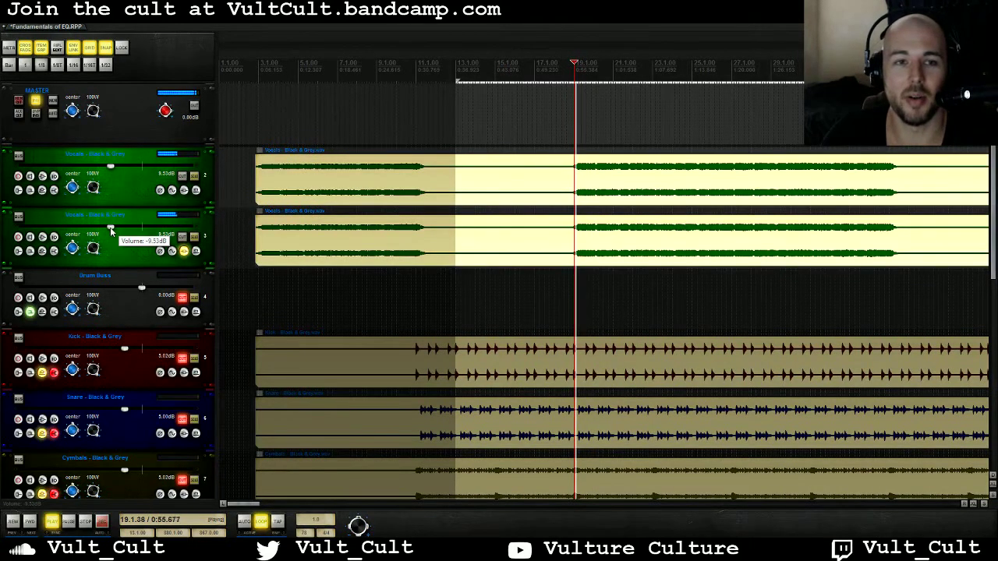
left_click(184, 251)
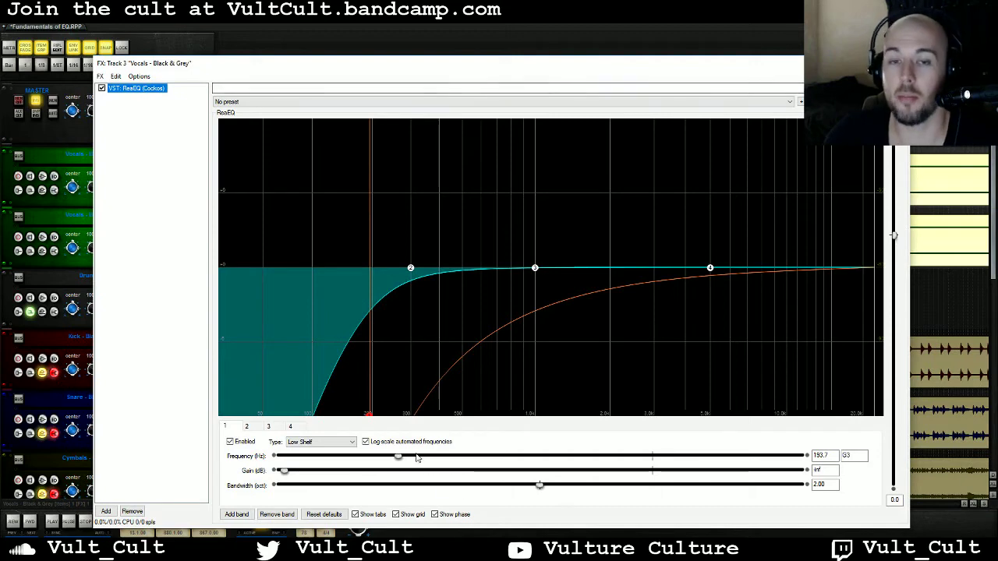
Nudge the low shelf to 198.1 Hz and set band 2 to 0.90 octaves near 200 Hz.
left_click_drag(372, 421, 373, 425)
left_click_drag(411, 269, 372, 272)
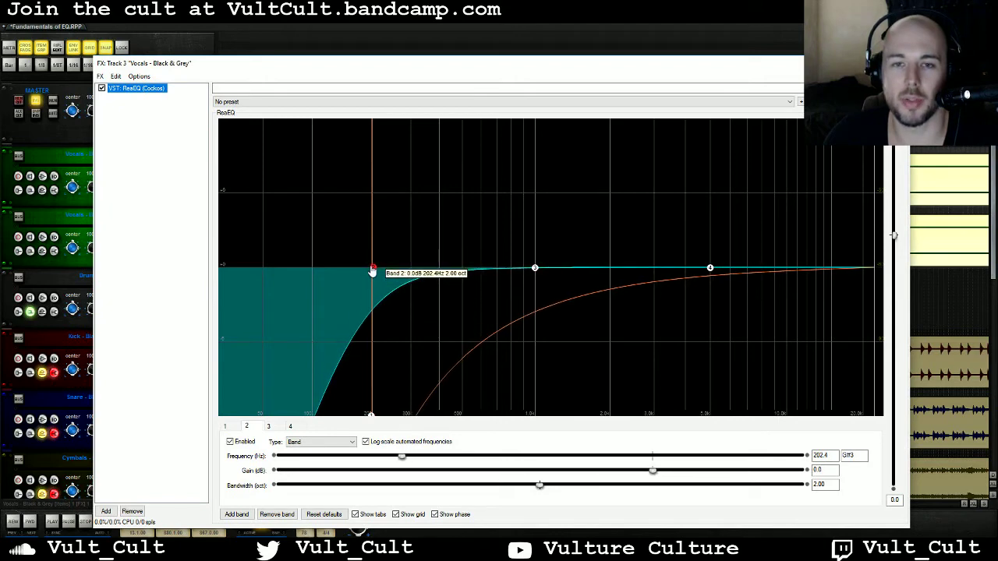
scroll(372, 270, "down", 5)
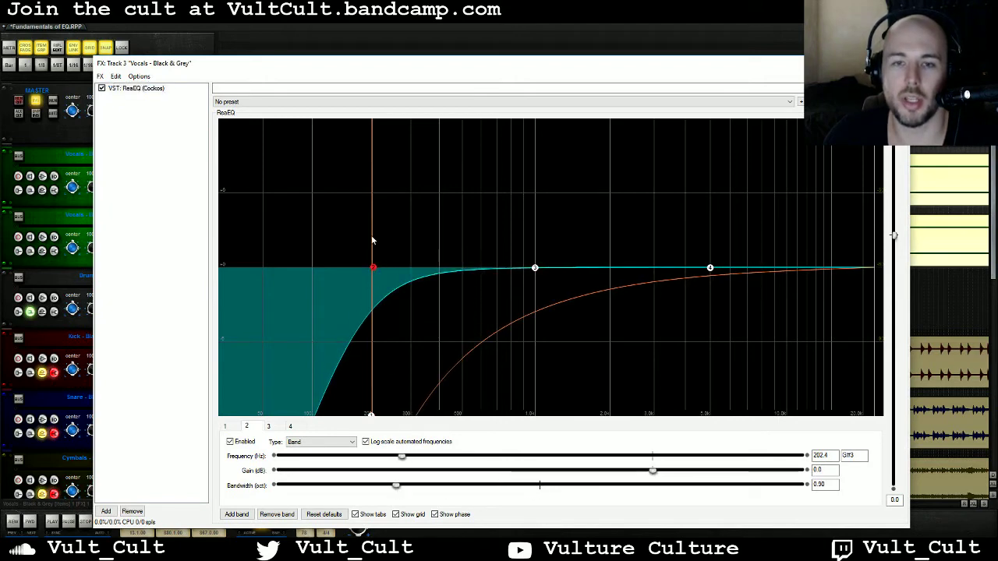
mouse_move(375, 270)
left_mouse_down()
mouse_move(372, 322)
mouse_move(372, 271)
left_mouse_up()
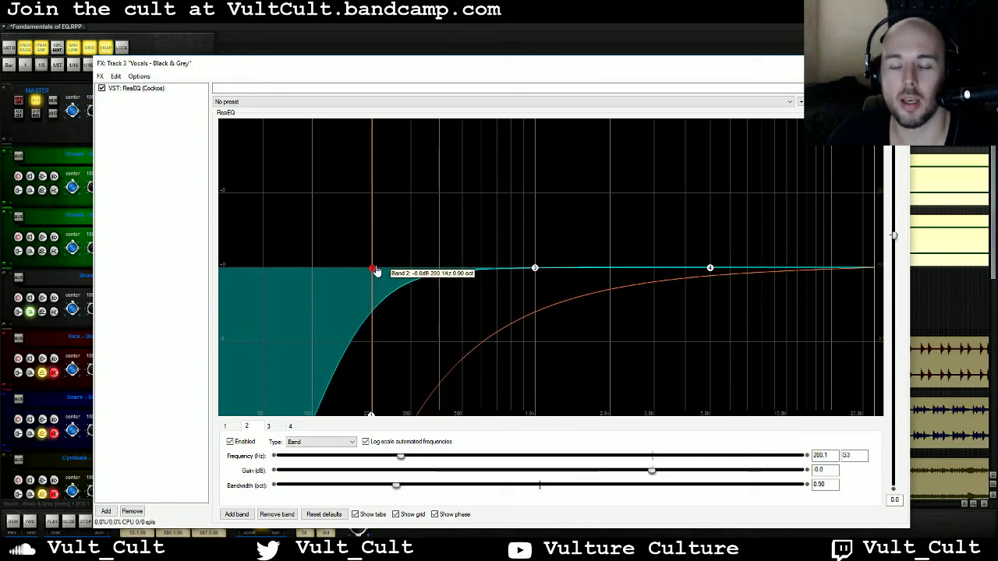
left_click(372, 415)
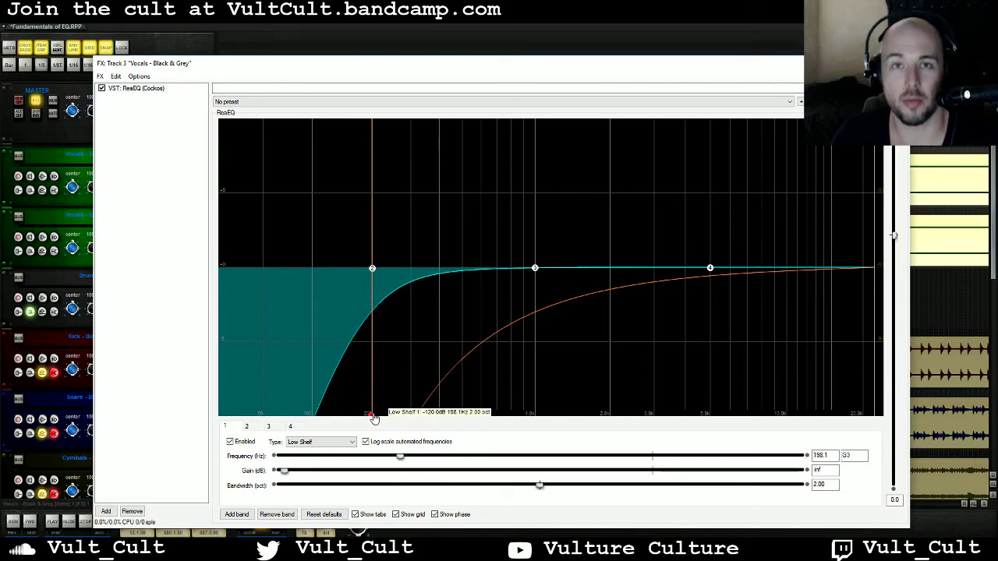
Raise band 1 to 0 dB and change its type to All Pass.
left_click_drag(371, 415, 223, 268)
left_click(316, 442)
left_click(298, 482)
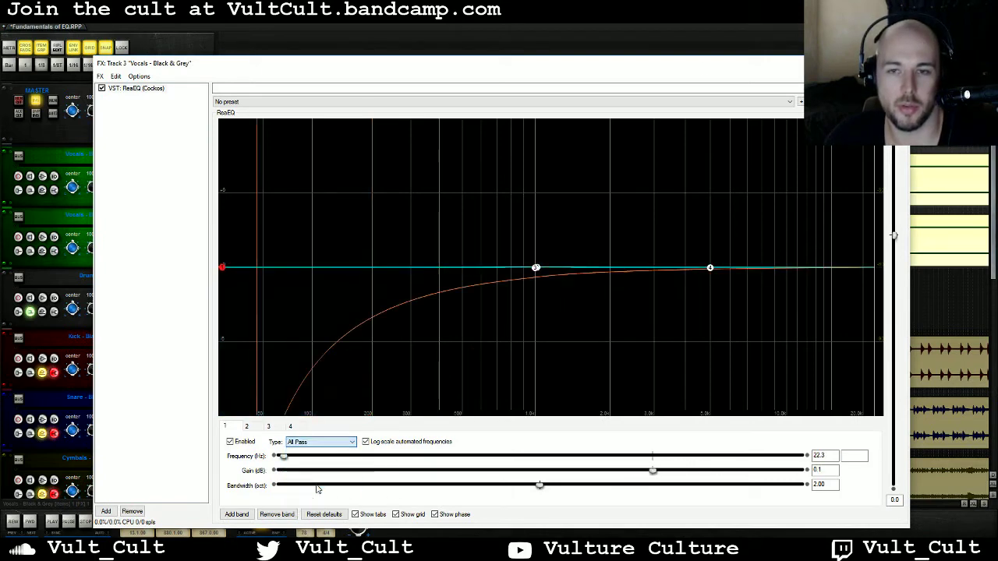
Sweep the all-pass band during playback, settling at 146.1 Hz.
left_click_drag(223, 268, 359, 301)
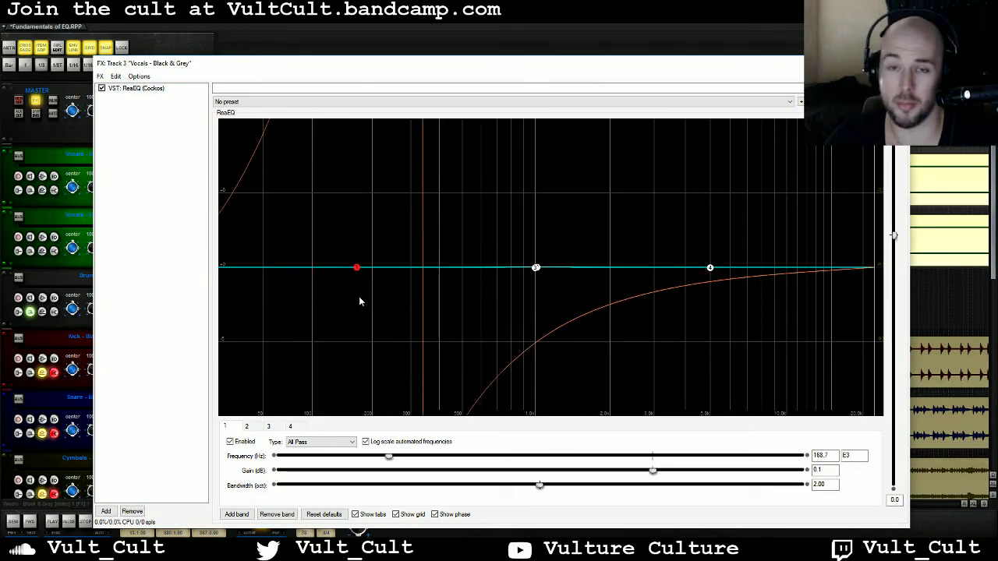
left_click_drag(357, 273, 287, 336)
key("space")
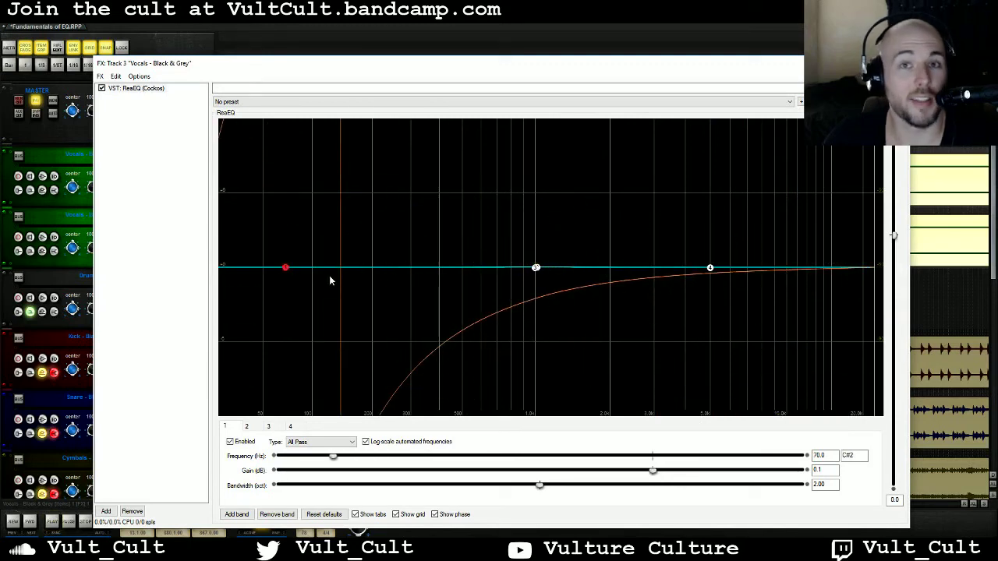
left_click_drag(286, 268, 346, 271)
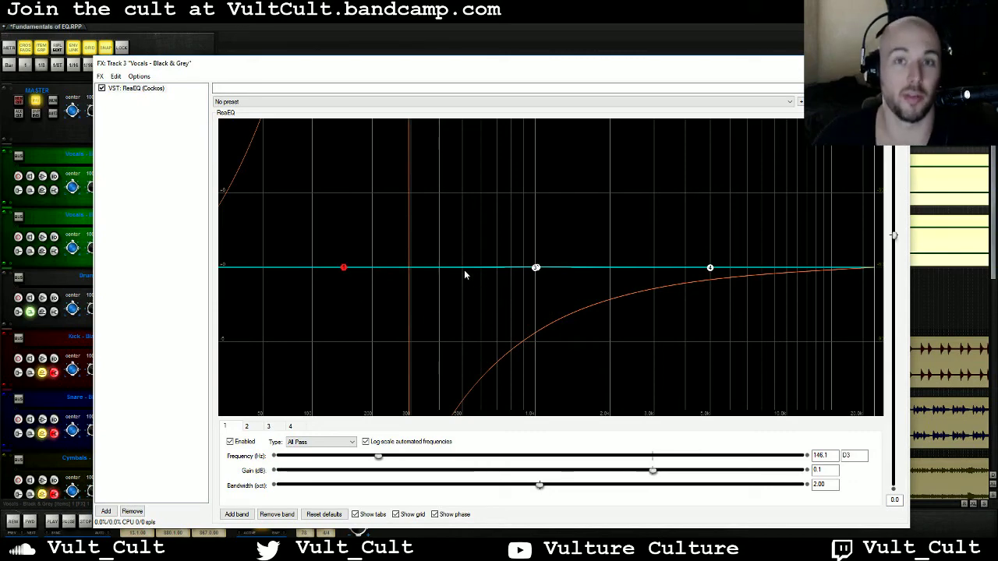
mouse_move(346, 273)
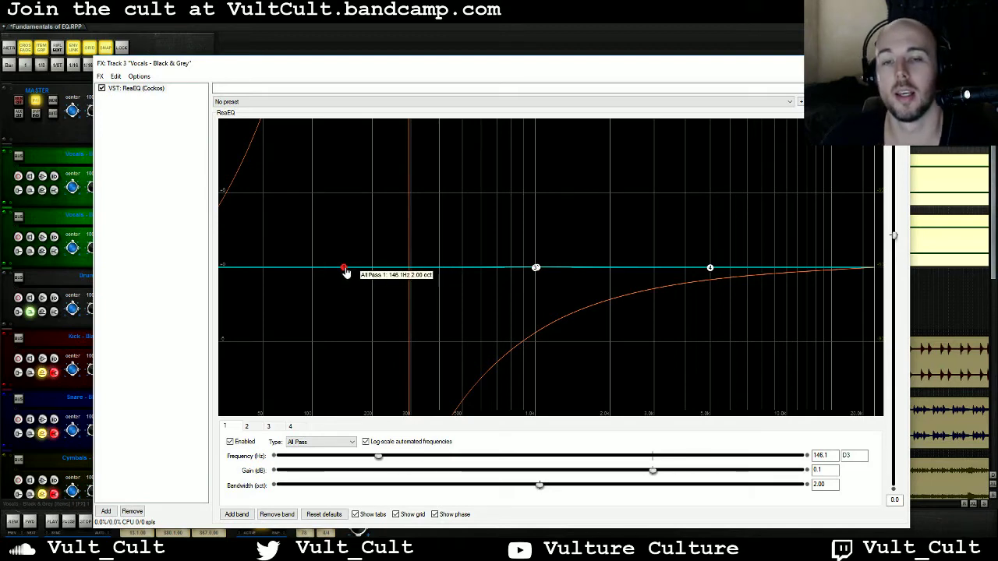
Raise band 3 to a +5.9 dB bell at 1014.7 Hz, 2.00 octaves wide.
left_click(536, 269)
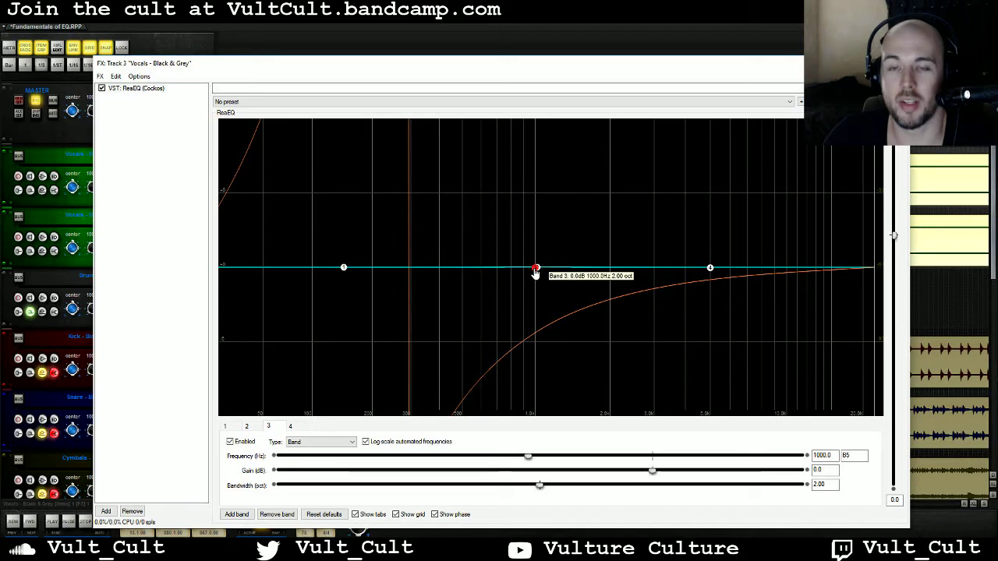
left_click_drag(536, 269, 536, 201)
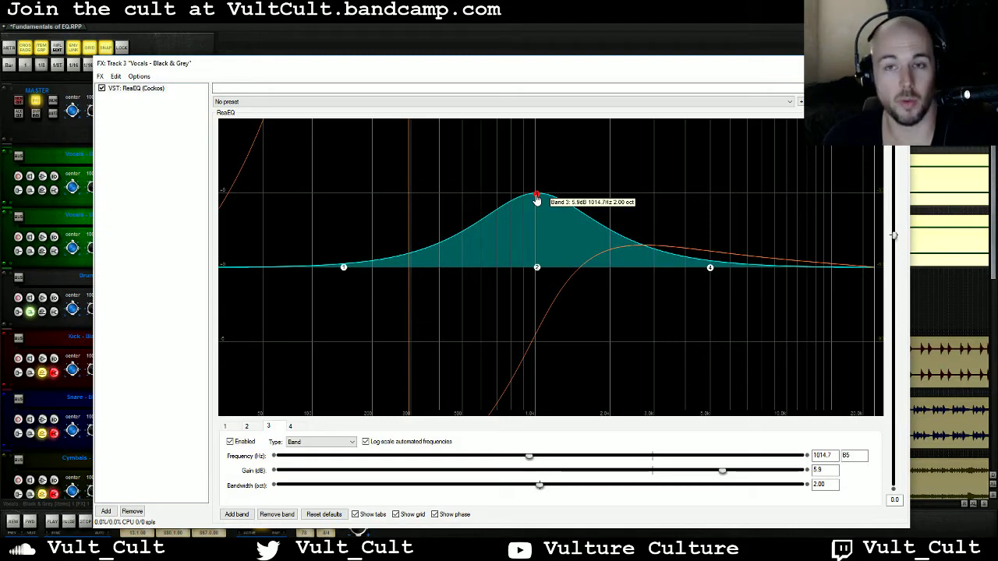
Flatten ReaEQ's band 3 boost to 0 dB and sweep the all-pass band to about 3.9 kHz during playback.
left_click_drag(356, 66, 537, 301)
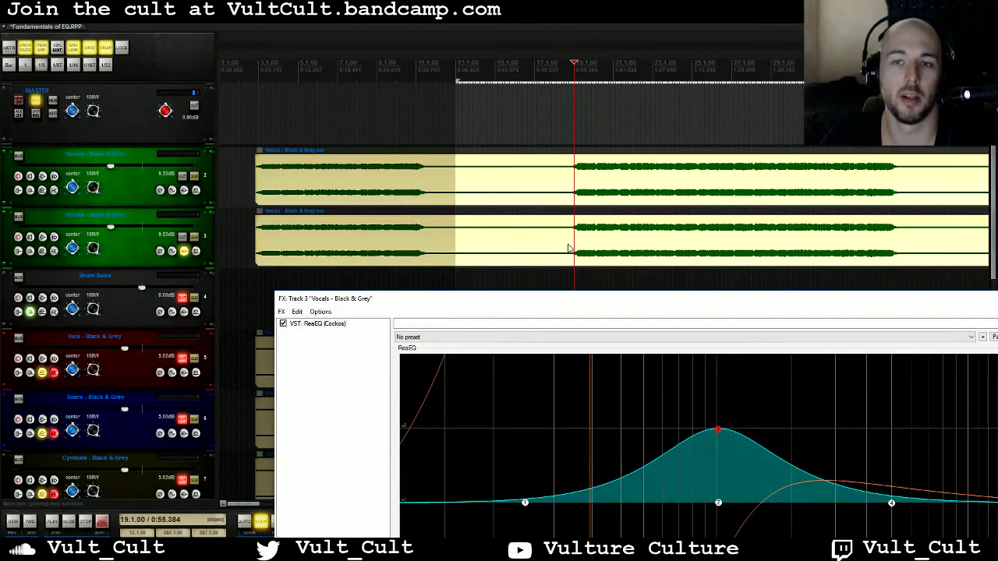
left_click_drag(593, 303, 441, 89)
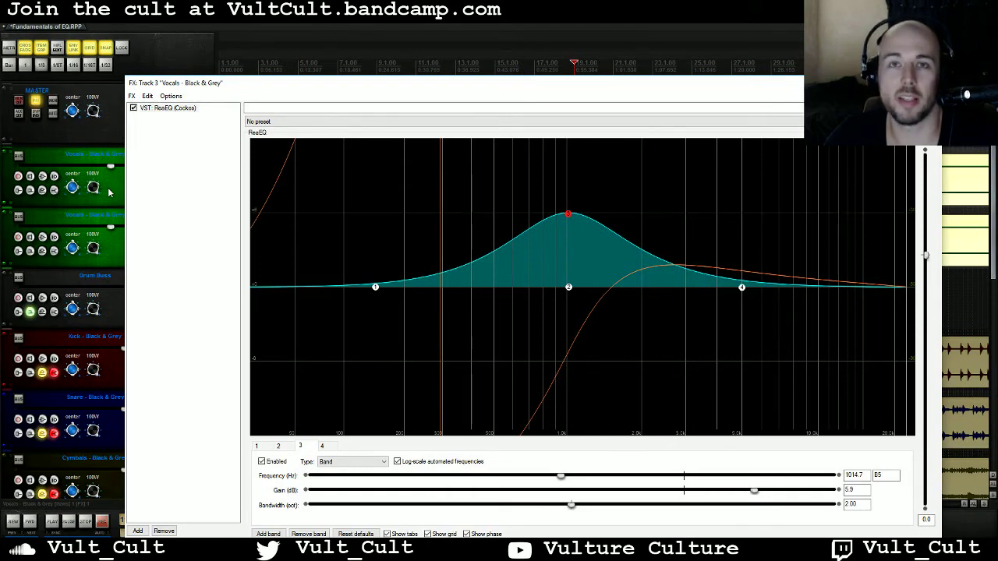
left_click_drag(569, 214, 568, 287)
left_click_drag(373, 289, 679, 286)
key("space")
key("space")
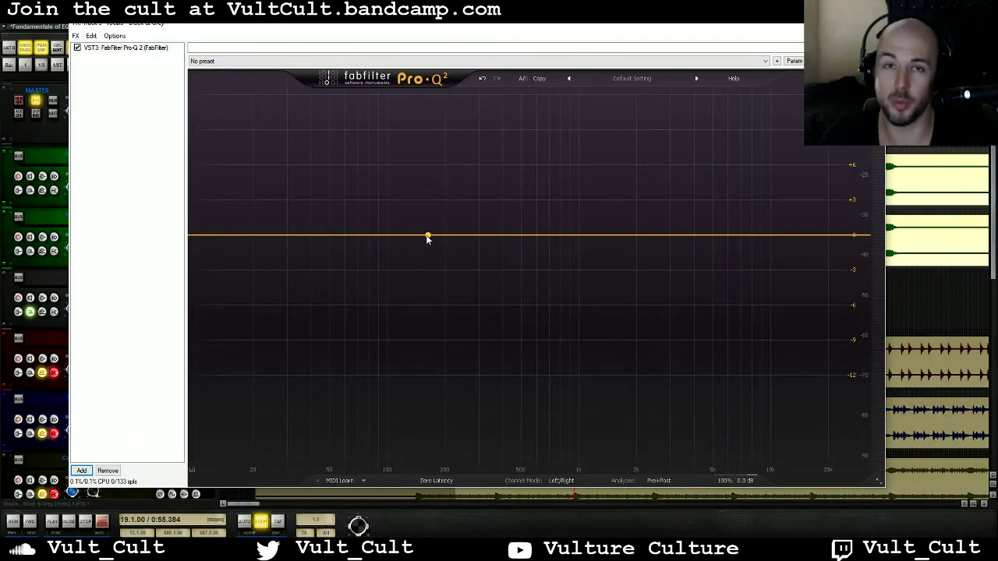
Set Pro-Q 2 to Linear Phase and add a +5.63 dB bell near 464 Hz, Q 1.0.
left_click(437, 483)
left_click(456, 516)
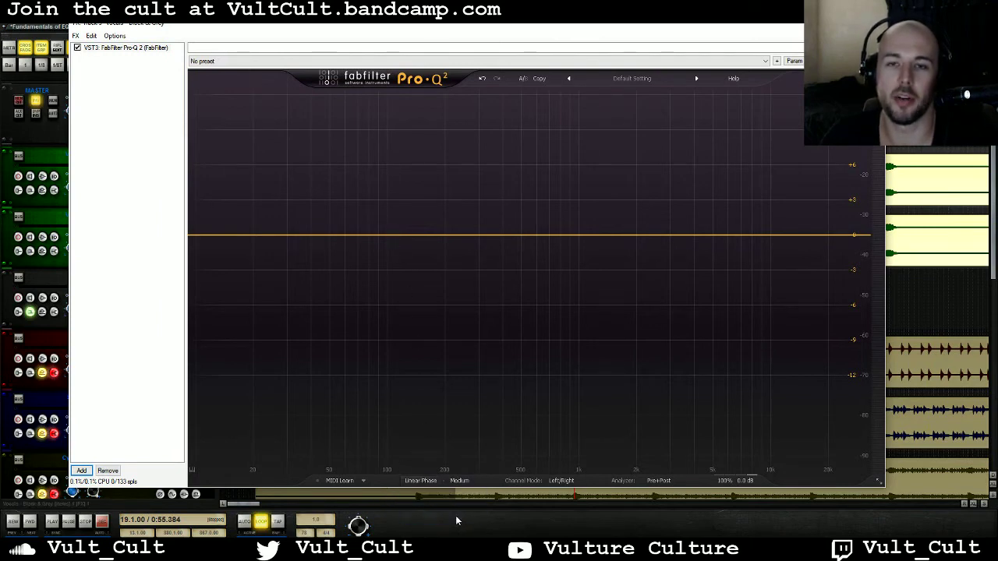
key("space")
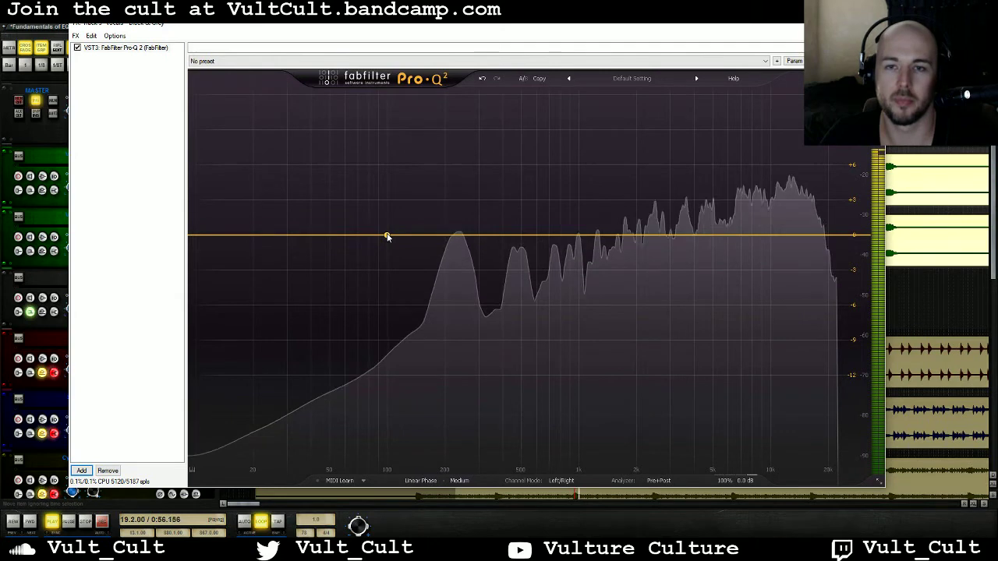
left_click_drag(554, 232, 518, 171)
key("space")
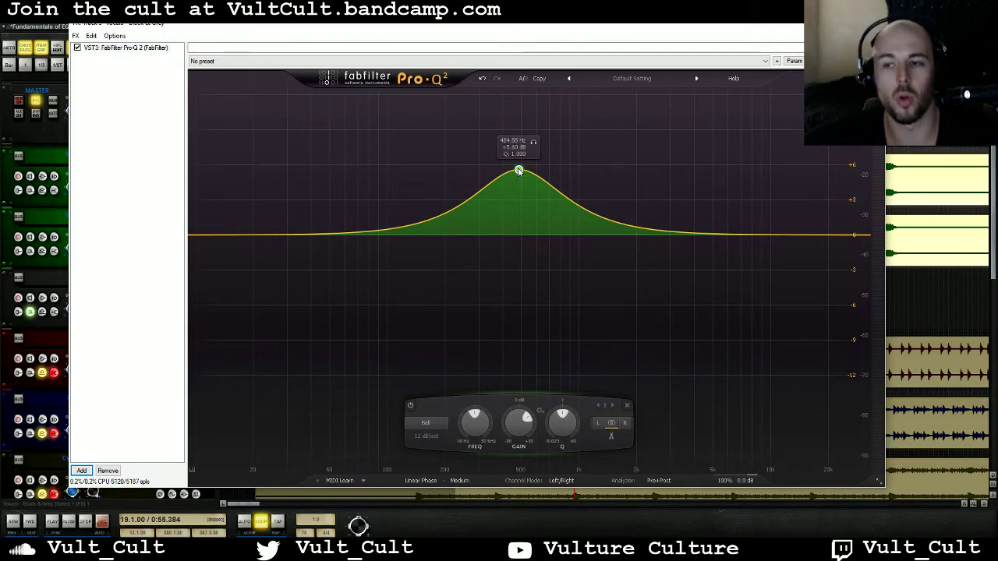
Sweep the Pro-Q 2 bell from about 594 Hz to 5004 Hz and flatten it to 0 dB.
left_click_drag(518, 171, 548, 168)
key("space")
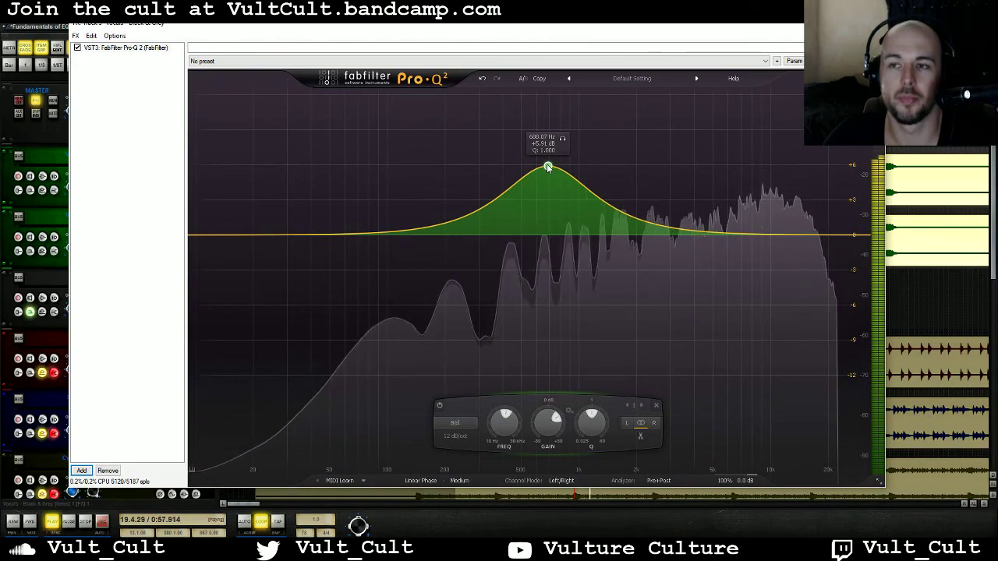
left_click_drag(547, 166, 714, 235)
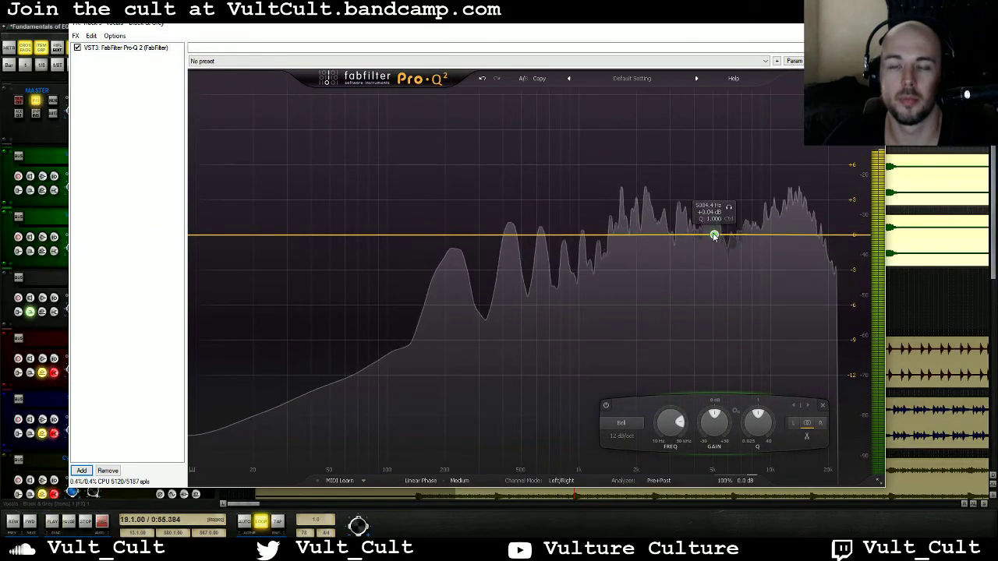
key("space")
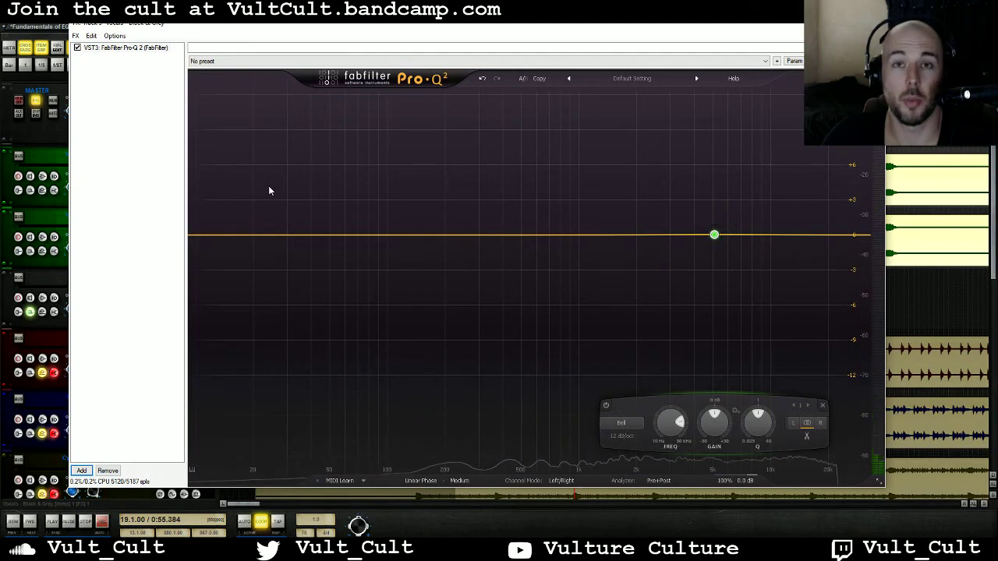